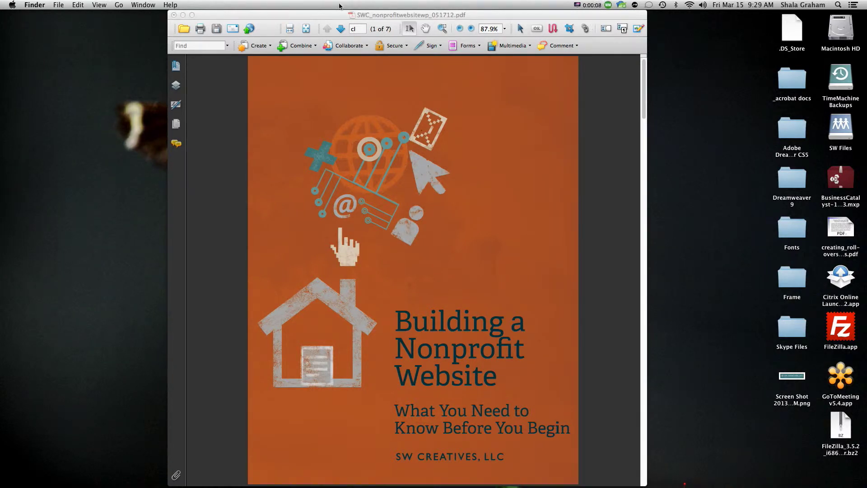
Advance the white paper to page 2 of 7, the 'If you were to poll' page.
{"action": "left_click", "coordinate": [345, 29]}
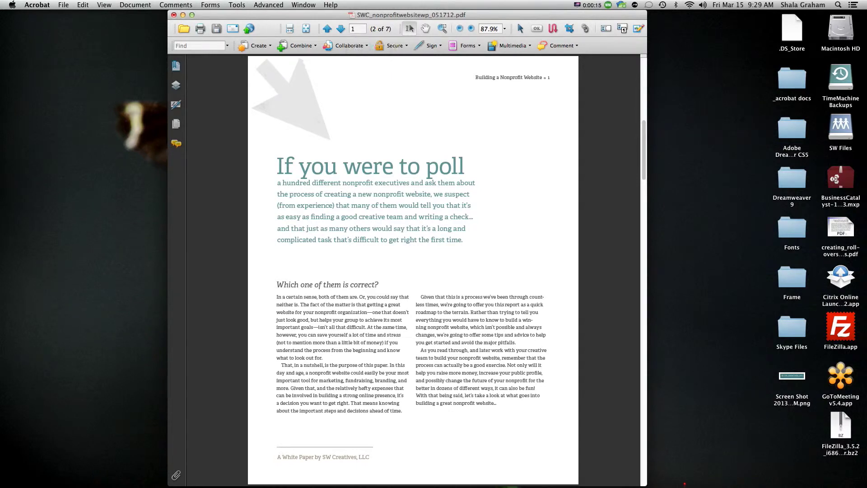
Add a sticky note with the text 'Type in your comment' at the 'If you were to poll' title.
{"action": "left_click", "coordinate": [554, 46]}
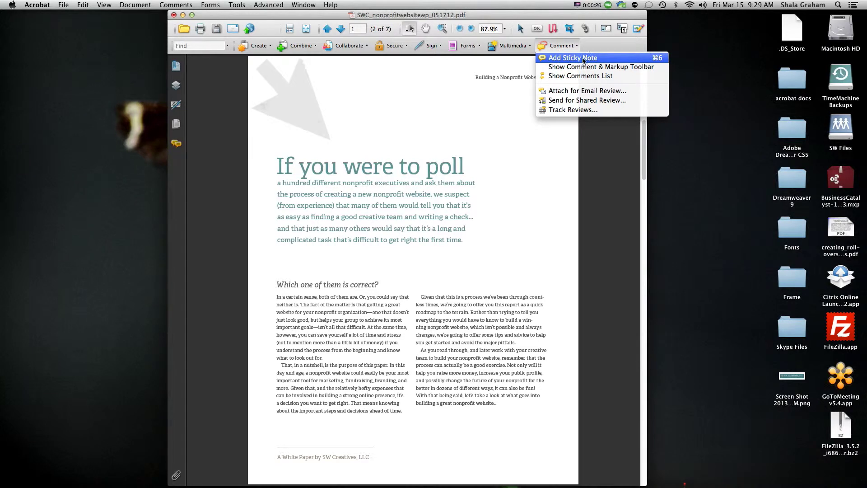
{"action": "left_click", "coordinate": [582, 59]}
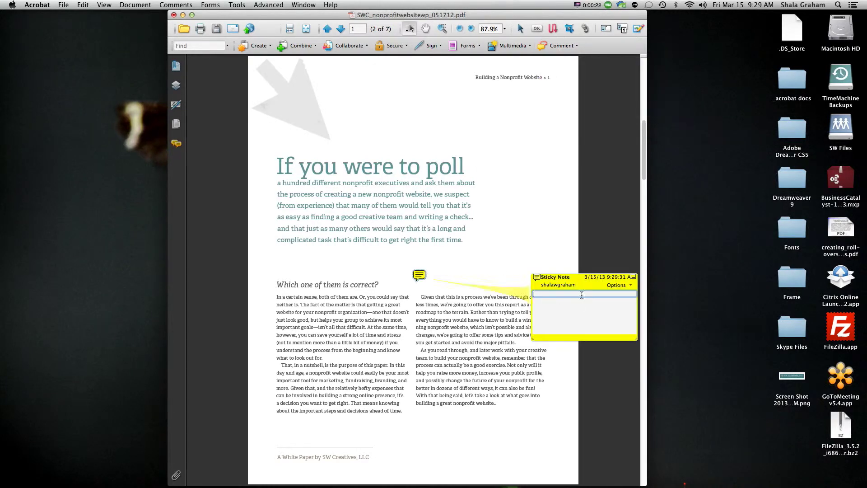
{"action": "type", "text": "Type in yor"}
{"action": "type", "text": "r comment"}
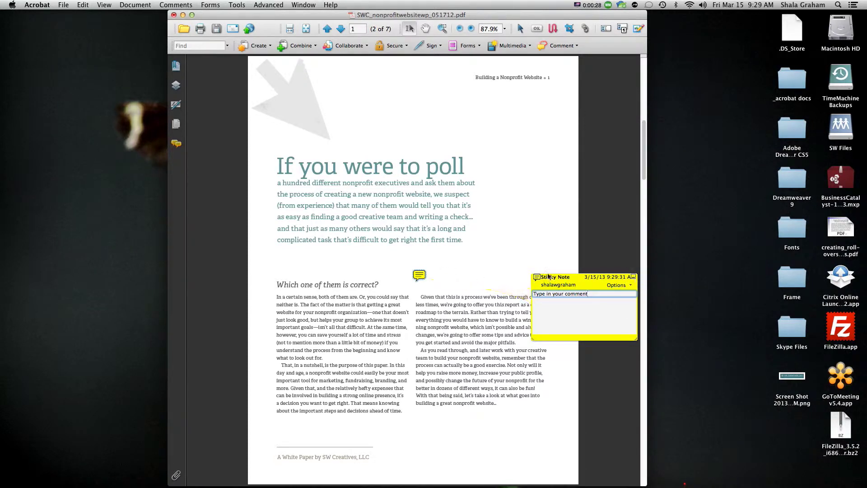
{"action": "left_click", "coordinate": [633, 276]}
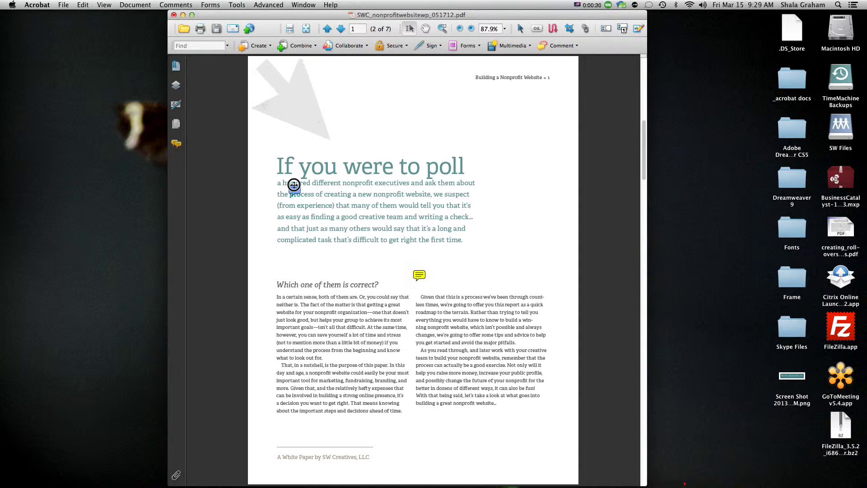
{"action": "left_click", "coordinate": [271, 163]}
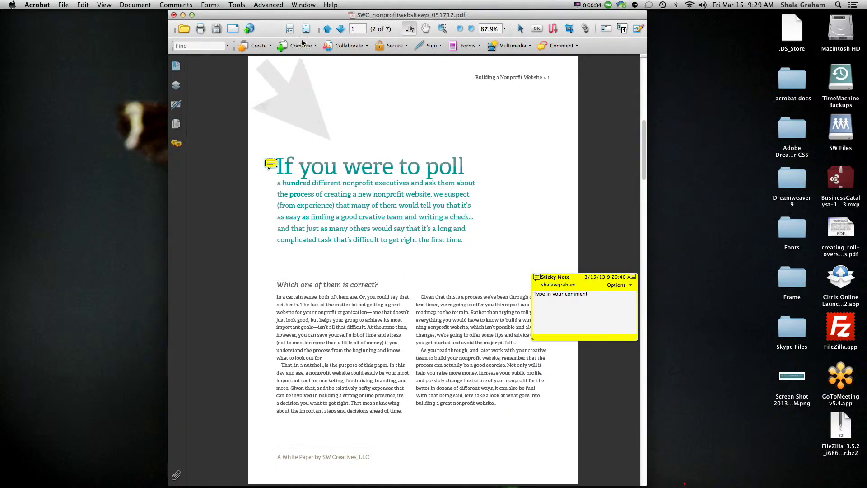
Use the Text Edits tool to mark 'correct' in 'Which one of them is correct?' for replacement by 'right'.
{"action": "left_click", "coordinate": [633, 277]}
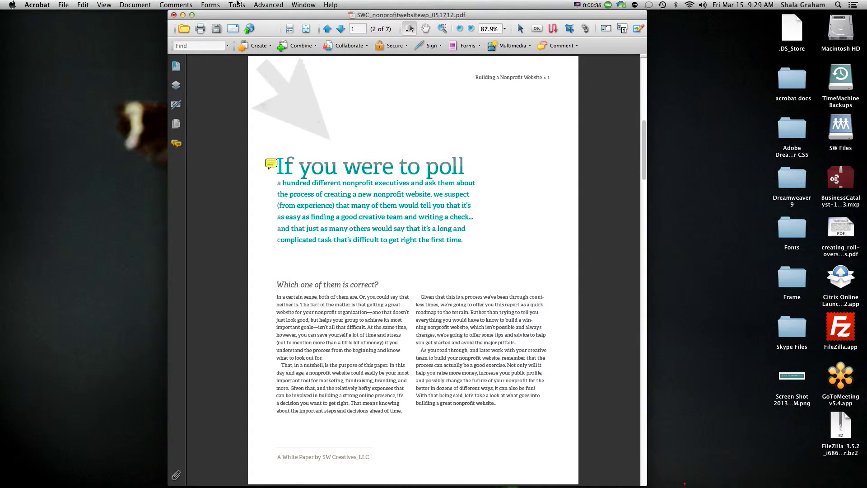
{"action": "left_click", "coordinate": [236, 5]}
{"action": "mouse_move", "coordinate": [271, 16]}
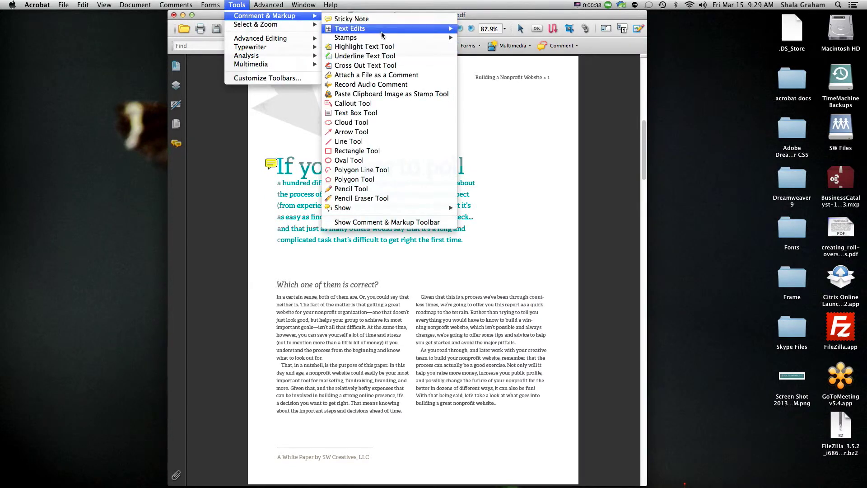
{"action": "mouse_move", "coordinate": [407, 28]}
{"action": "left_click", "coordinate": [490, 29]}
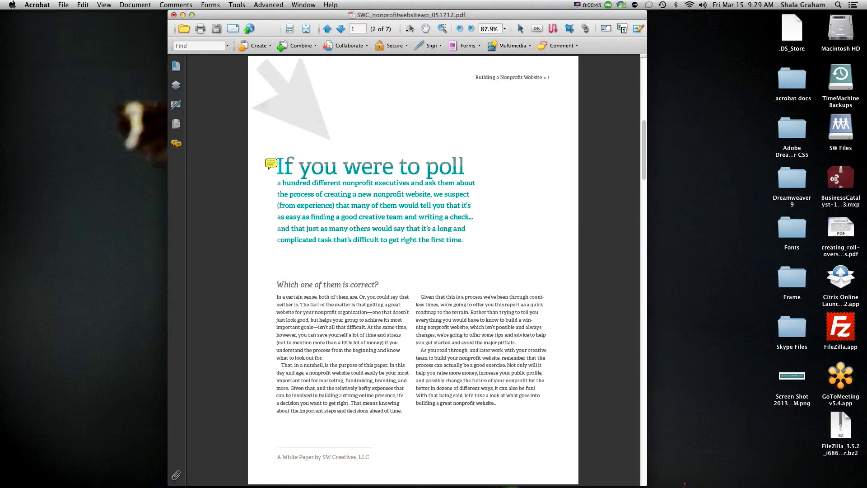
{"action": "left_click_drag", "start_coordinate": [350, 284], "coordinate": [375, 284]}
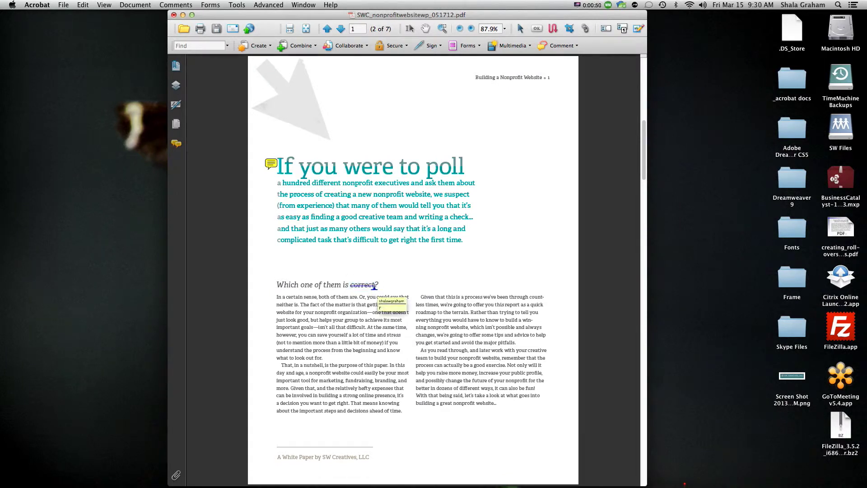
{"action": "type", "text": "right"}
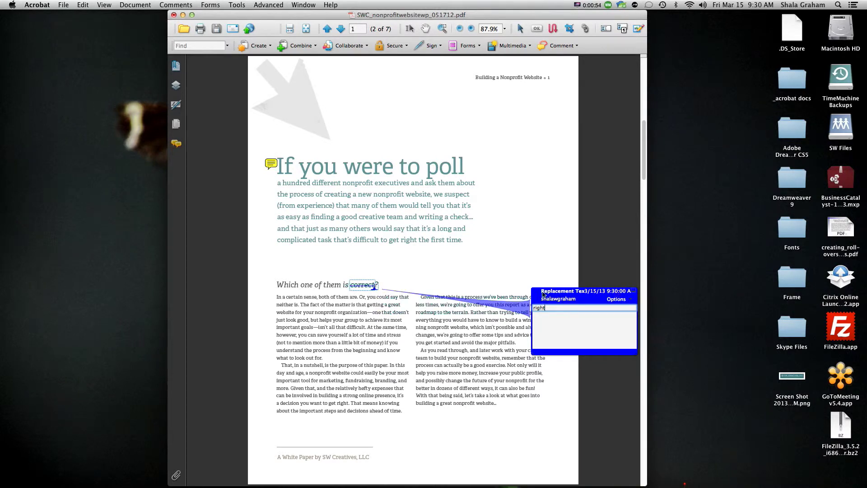
{"action": "left_click", "coordinate": [634, 291]}
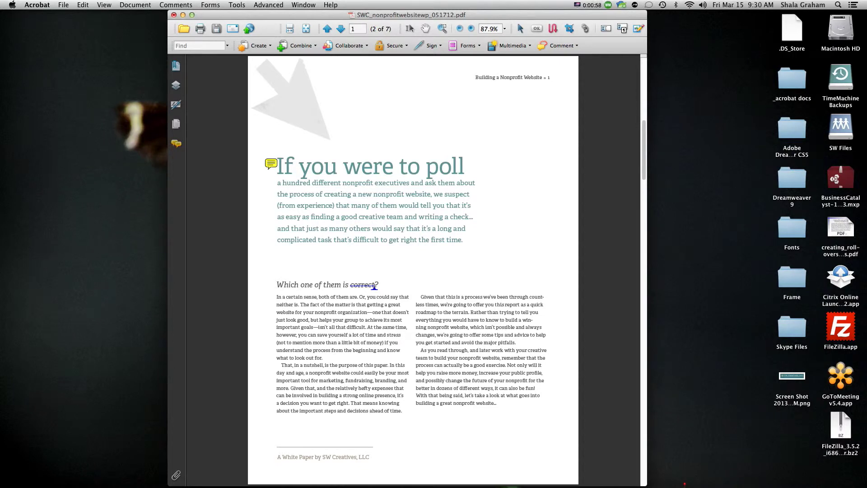
Strike out 'goals—isn't all that difficult.' and insert ', Type in inserted text.' after 'look out for'.
{"action": "left_click_drag", "start_coordinate": [301, 326], "coordinate": [360, 332]}
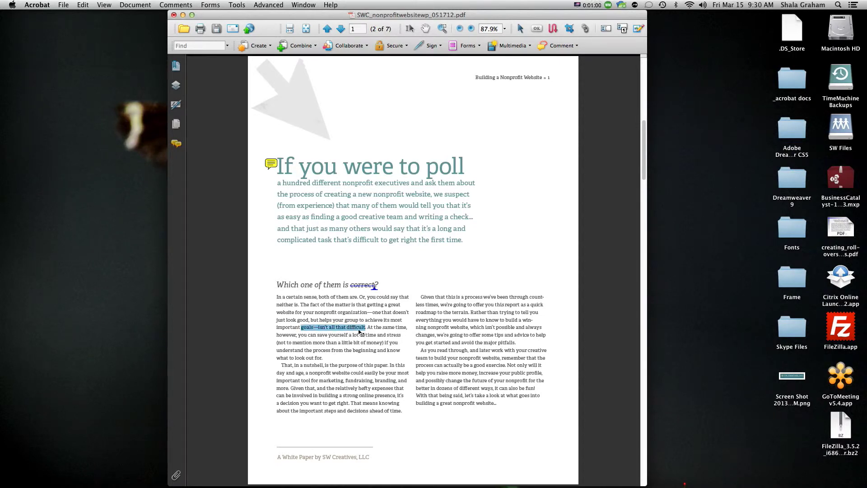
{"action": "key", "text": "BackSpace"}
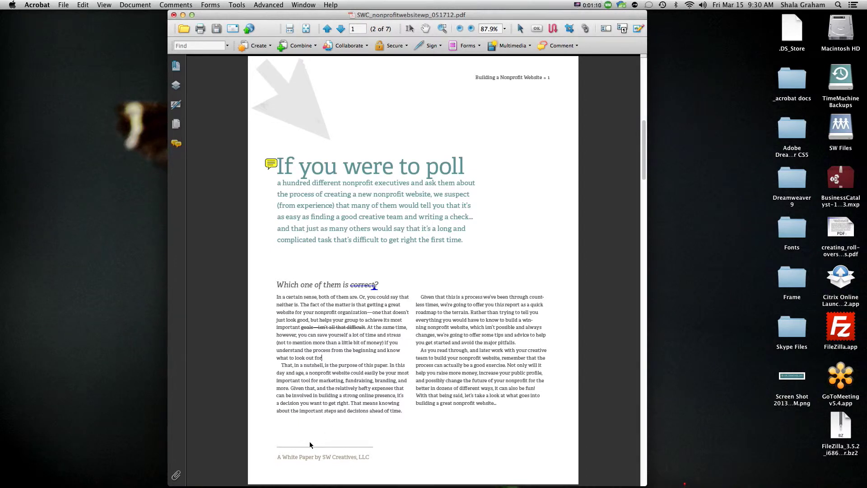
{"action": "type", "text": ","}
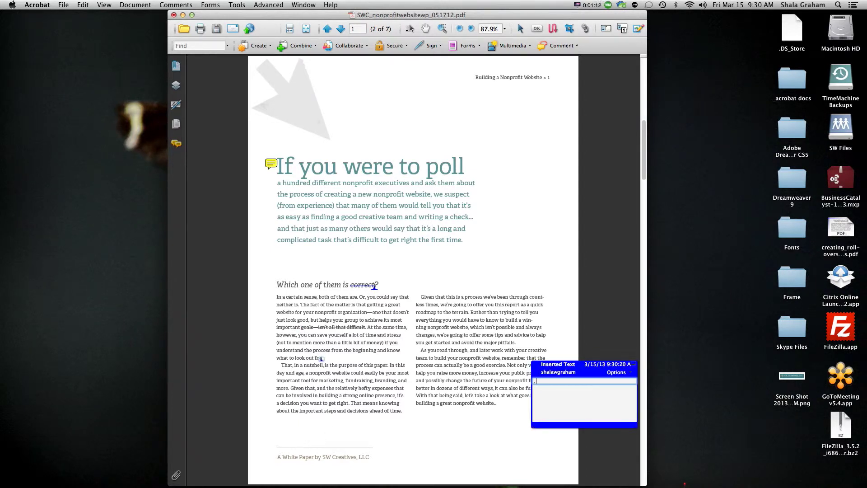
{"action": "type", "text": " type in inserted text."}
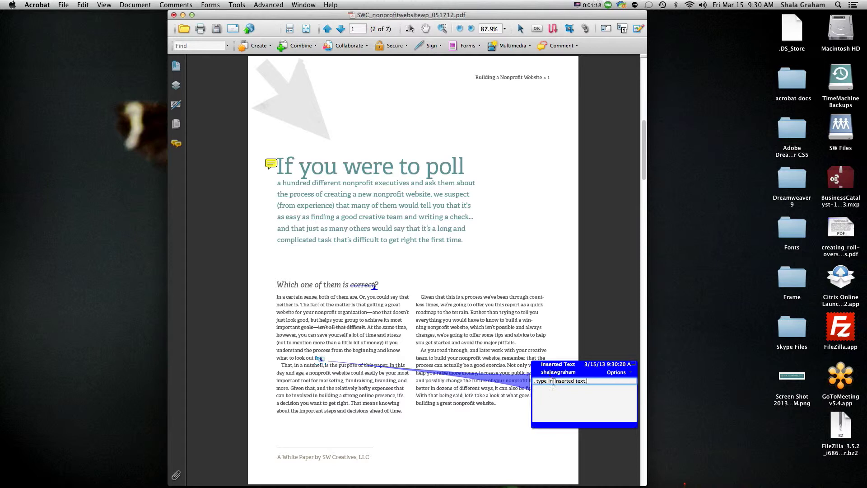
{"action": "left_click", "coordinate": [537, 381]}
{"action": "key", "text": "BackSpace"}
{"action": "type", "text": "T"}
{"action": "left_click", "coordinate": [633, 364]}
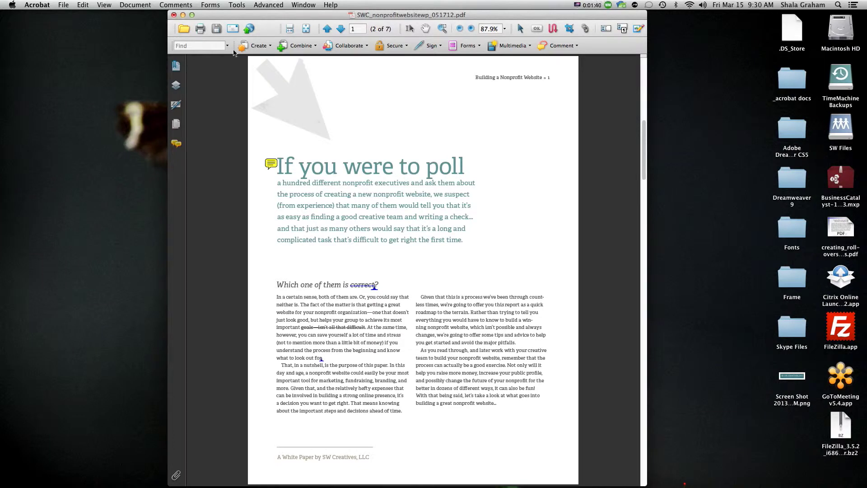
Highlight 'Given that this is a process we've been through countless' and attach the note 'Insert your comment'.
{"action": "left_click", "coordinate": [237, 5]}
{"action": "mouse_move", "coordinate": [259, 17]}
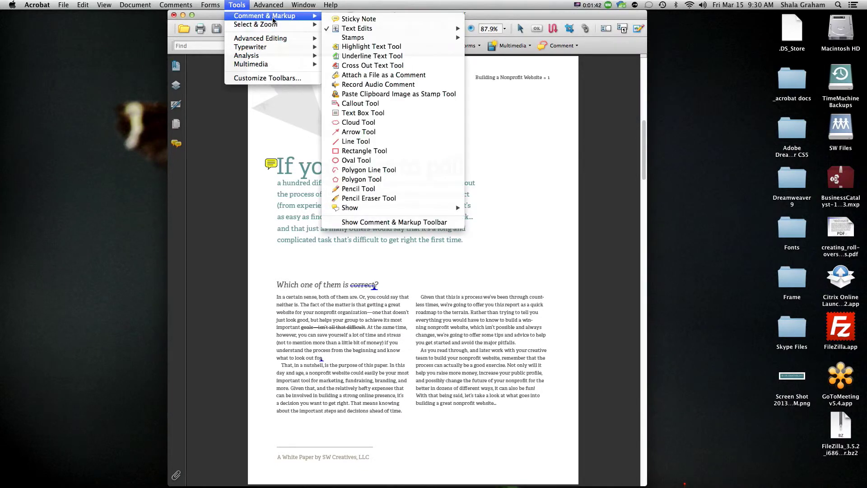
{"action": "left_click", "coordinate": [389, 47]}
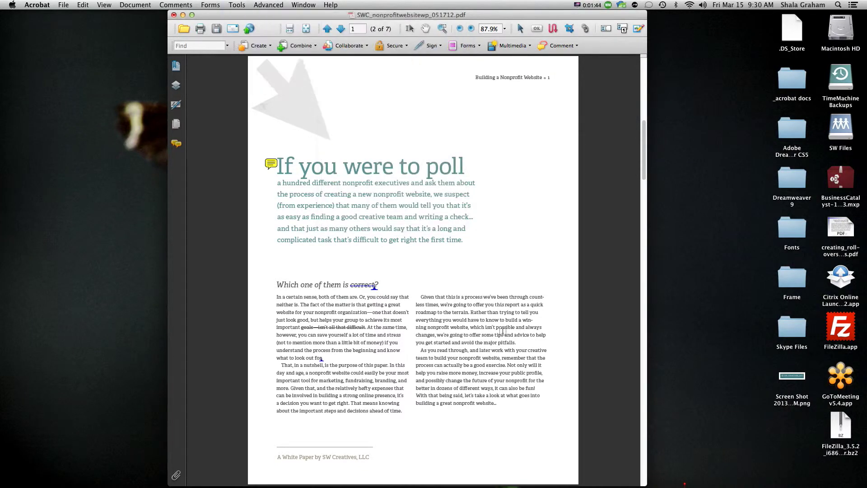
{"action": "left_click_drag", "start_coordinate": [420, 296], "coordinate": [547, 296]}
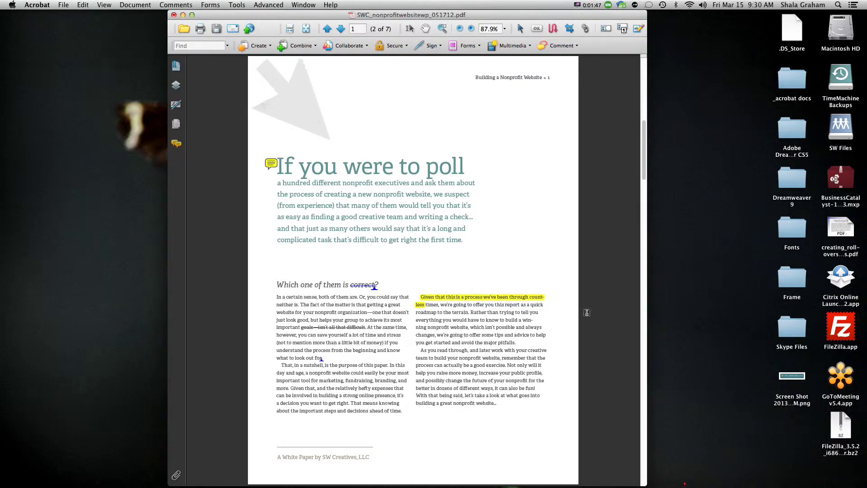
{"action": "double_click", "coordinate": [521, 299]}
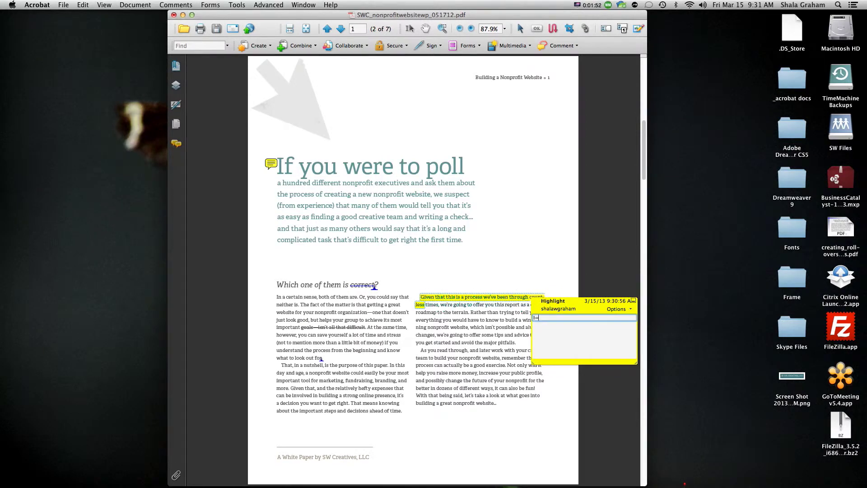
{"action": "key", "text": "BackSpace"}
{"action": "key", "text": "BackSpace"}
{"action": "key", "text": "BackSpace"}
{"action": "key", "text": "BackSpace"}
{"action": "type", "text": "Insert your comment"}
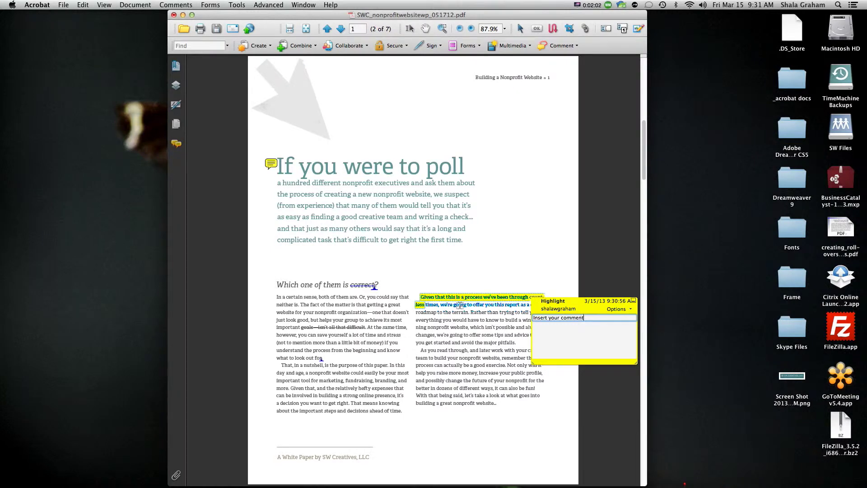
{"action": "left_click", "coordinate": [634, 302]}
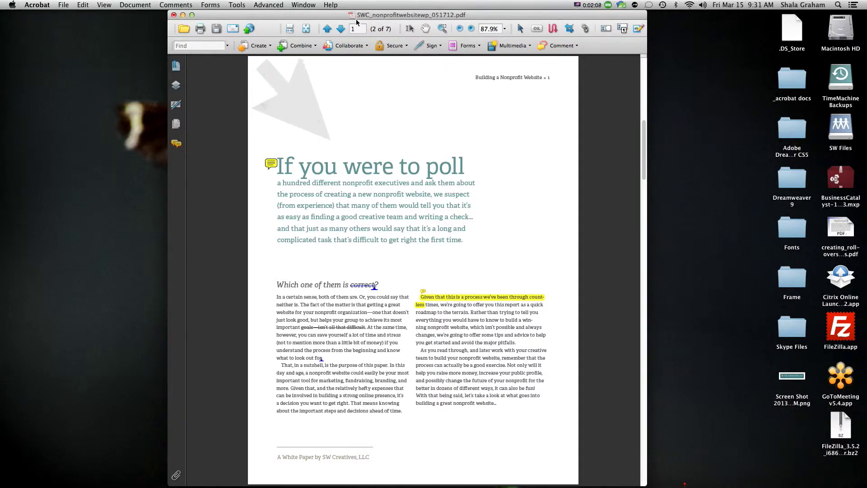
On page 3, draw a callout to the globe illustration reading 'Make this globe smaller.'.
{"action": "left_click", "coordinate": [341, 29]}
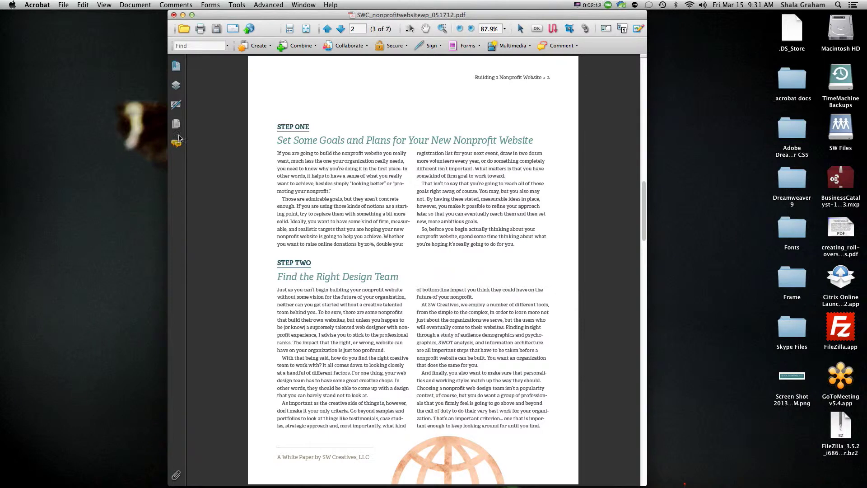
{"action": "left_click", "coordinate": [237, 4]}
{"action": "mouse_move", "coordinate": [246, 20]}
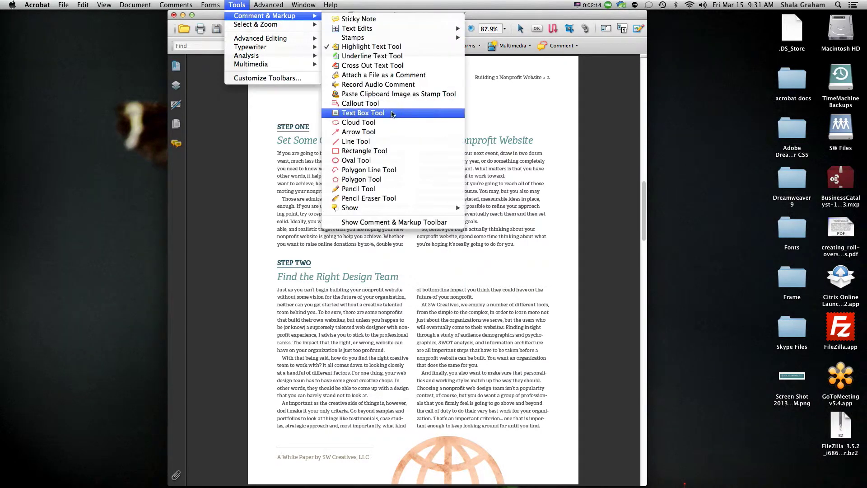
{"action": "left_click", "coordinate": [374, 107]}
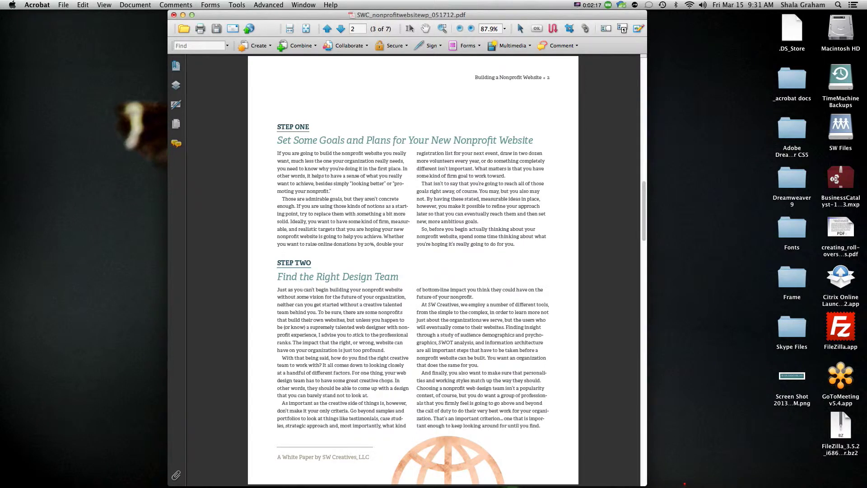
{"action": "left_click_drag", "start_coordinate": [449, 450], "coordinate": [514, 266]}
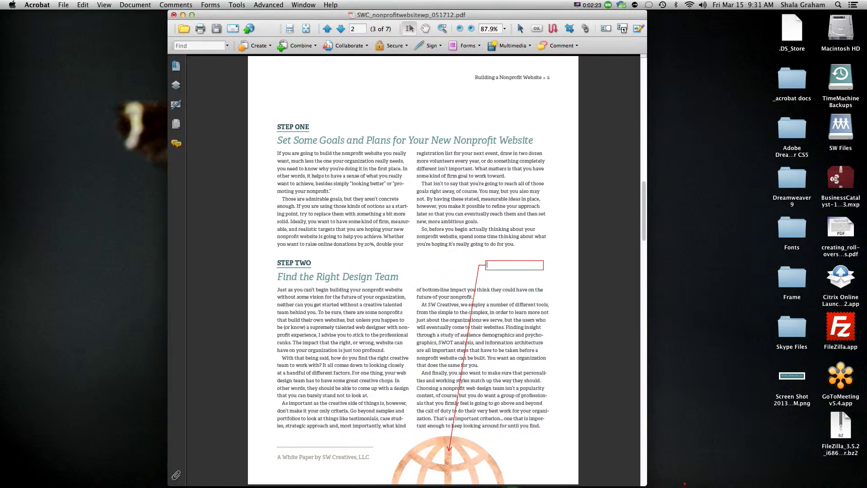
{"action": "type", "text": "Make this globe smaller."}
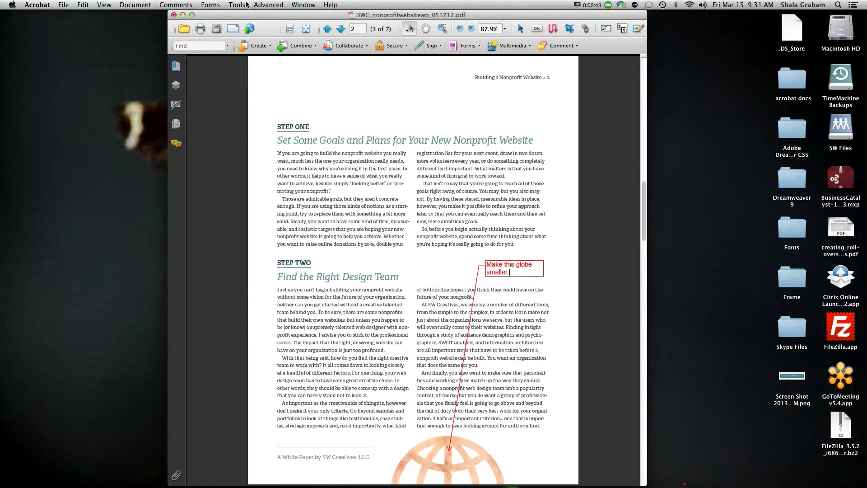
Draw a rectangle around the STEP ONE section with the note 'Move this section up about .5"'.
{"action": "left_click", "coordinate": [233, 7]}
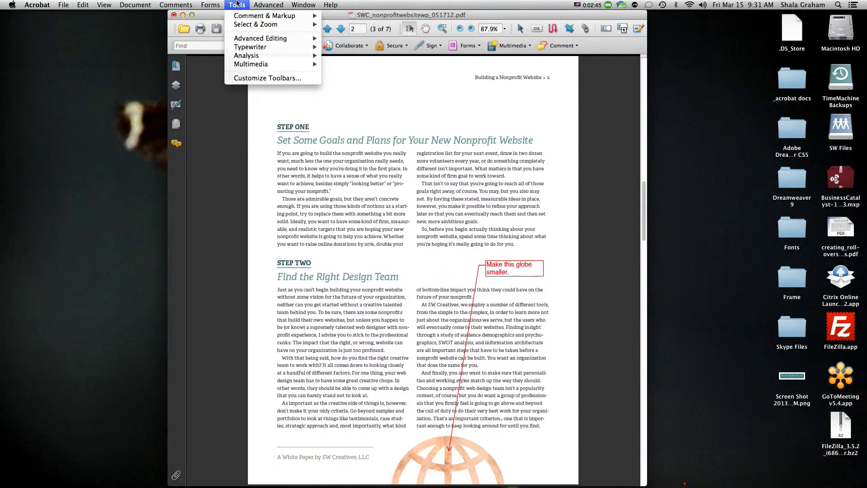
{"action": "mouse_move", "coordinate": [253, 16]}
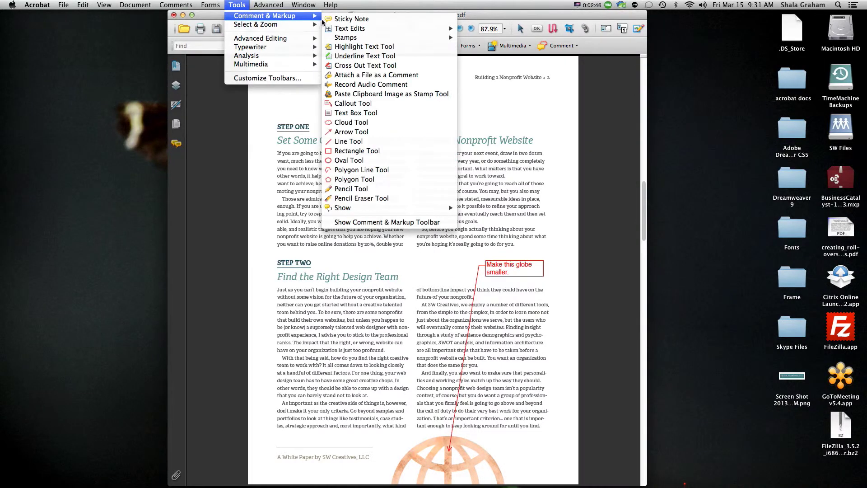
{"action": "left_click", "coordinate": [377, 152]}
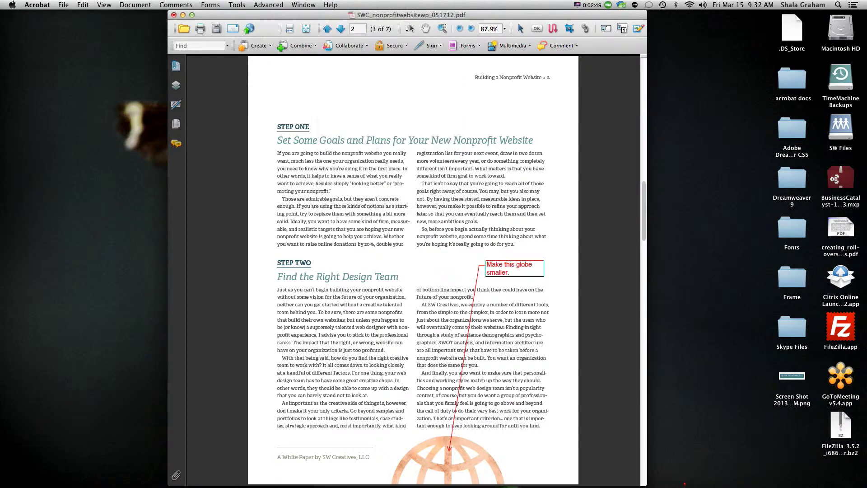
{"action": "left_click_drag", "start_coordinate": [272, 117], "coordinate": [552, 252]}
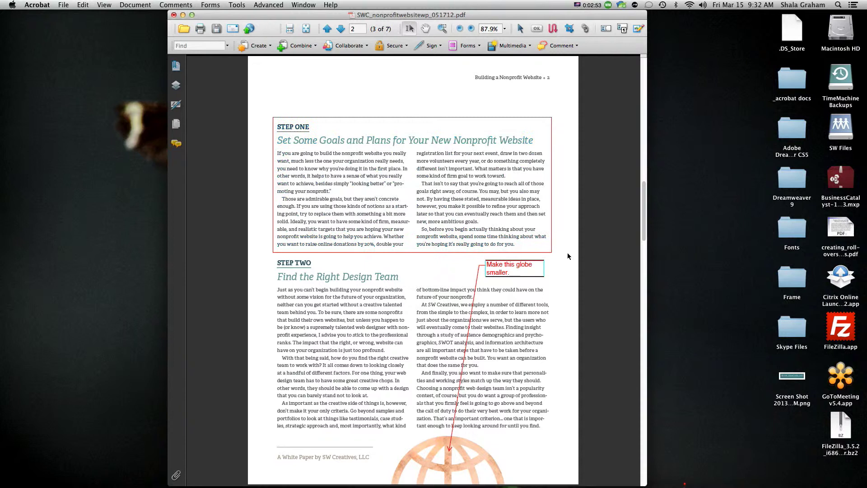
{"action": "double_click", "coordinate": [468, 119]}
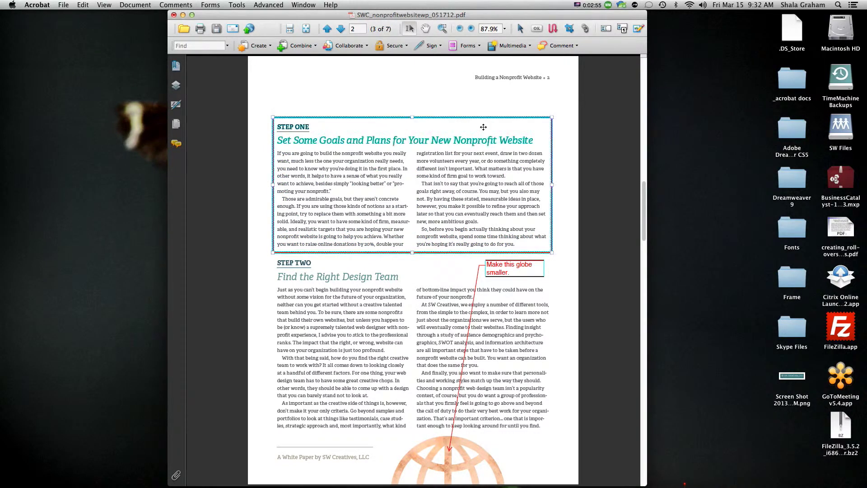
{"action": "type", "text": "M"}
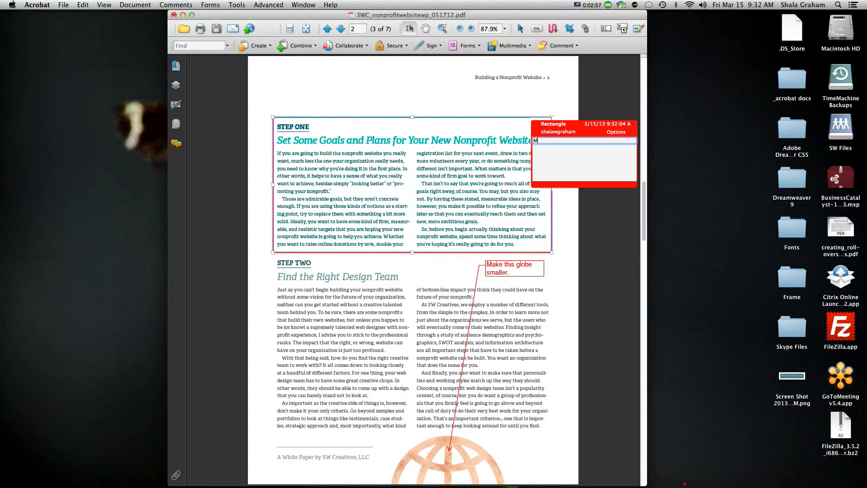
{"action": "type", "text": "ove this secton"}
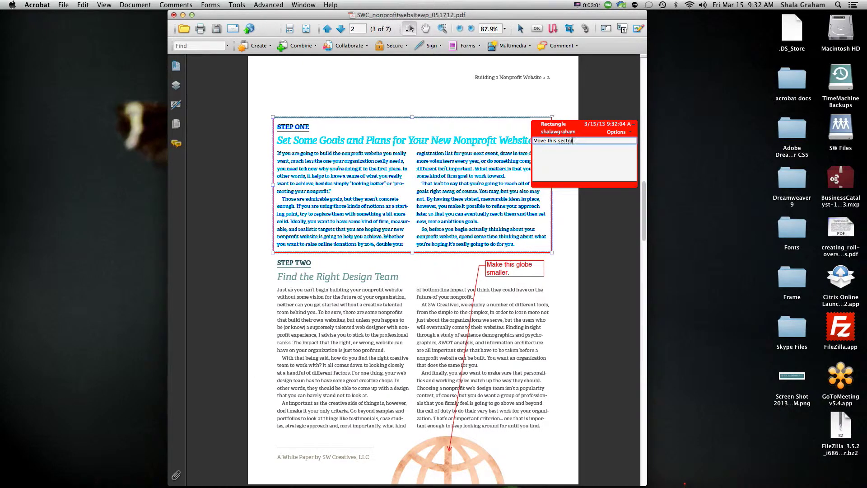
{"action": "key", "text": "BackSpace"}
{"action": "type", "text": "ion up anout"}
{"action": "key", "text": "BackSpace"}
{"action": "key", "text": "BackSpace"}
{"action": "key", "text": "BackSpace"}
{"action": "type", "text": "bout .5\""}
{"action": "left_click", "coordinate": [634, 124]}
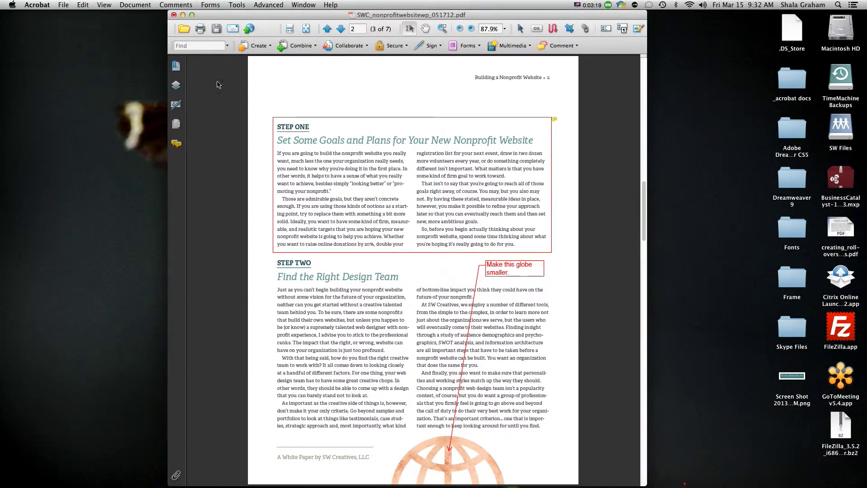
On the next page, attach new text.doc as a file comment beside STEP THREE.
{"action": "left_click", "coordinate": [341, 30]}
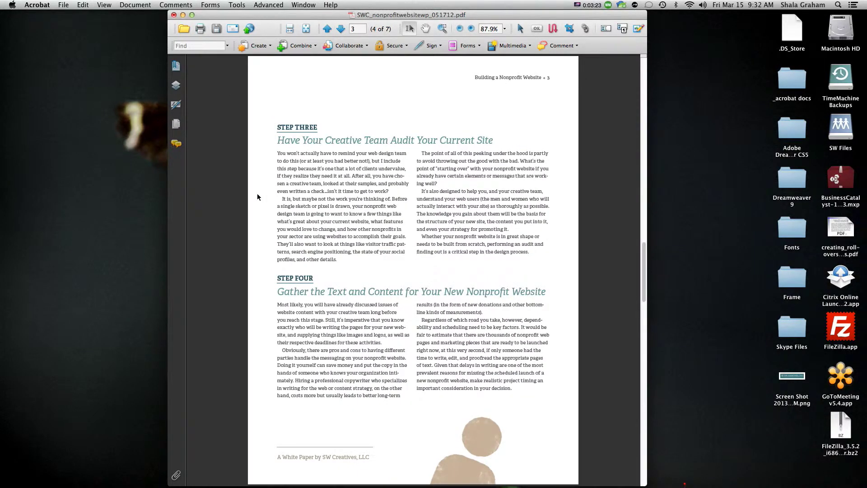
{"action": "left_click", "coordinate": [245, 6]}
{"action": "mouse_move", "coordinate": [243, 20]}
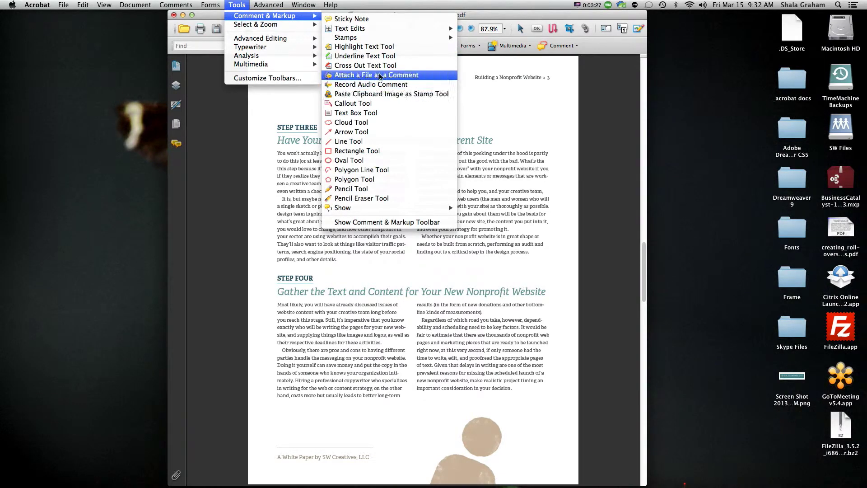
{"action": "left_click", "coordinate": [390, 79]}
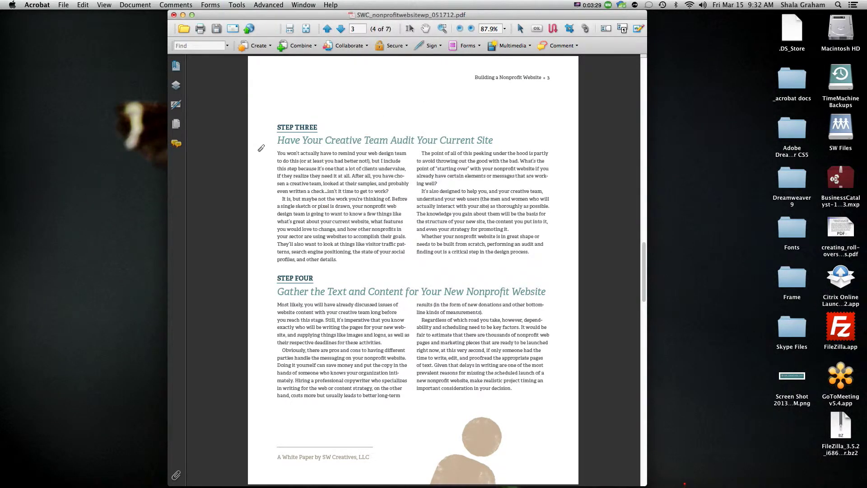
{"action": "left_click", "coordinate": [260, 153]}
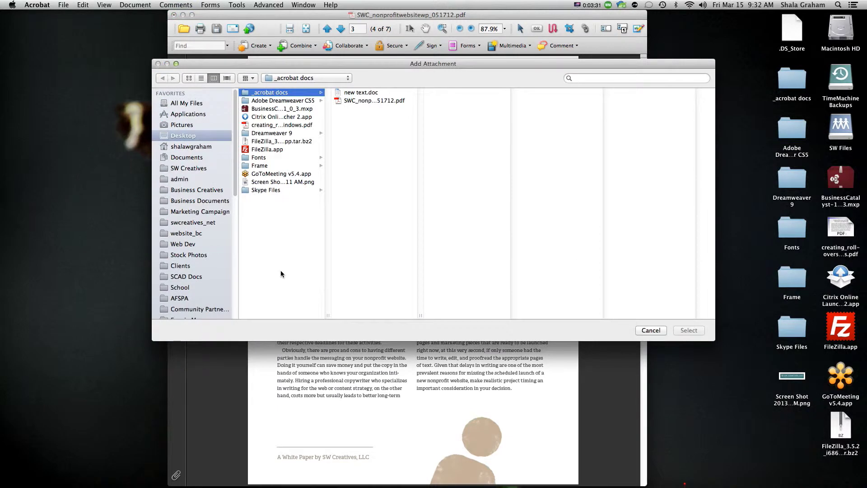
{"action": "left_click", "coordinate": [360, 93]}
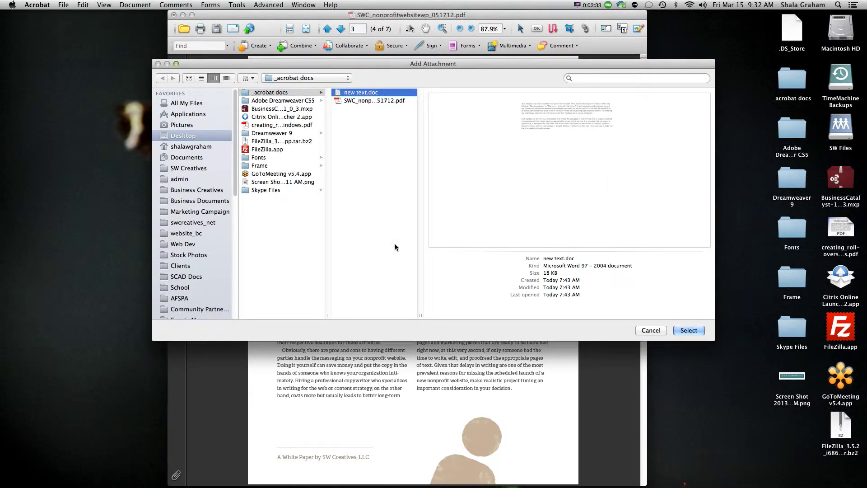
{"action": "left_click", "coordinate": [689, 330]}
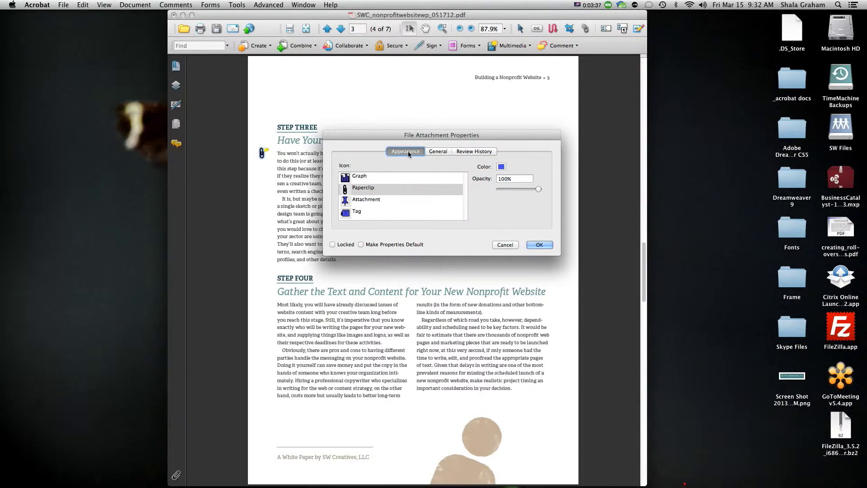
Give the attachment a red paperclip icon and the description 'Replace the first two paragraphs with the attached content.'.
{"action": "mouse_move", "coordinate": [393, 178]}
{"action": "left_mouse_down"}
{"action": "mouse_move", "coordinate": [394, 214]}
{"action": "mouse_move", "coordinate": [388, 189]}
{"action": "left_mouse_up"}
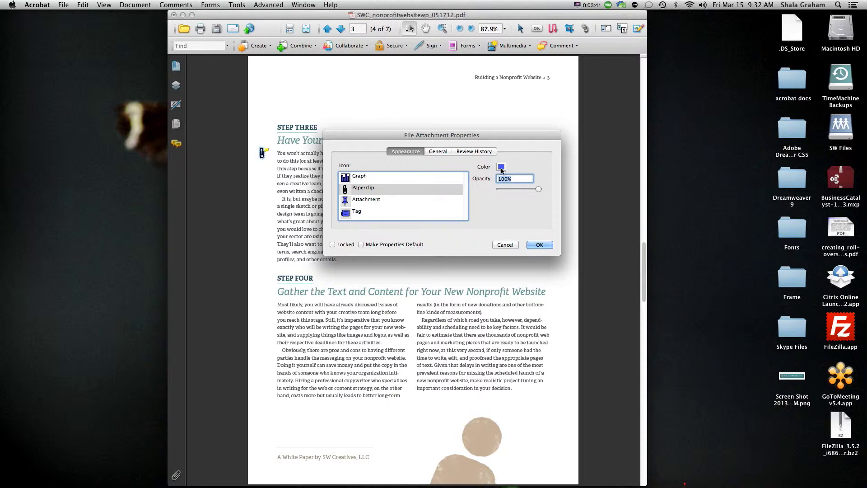
{"action": "left_click", "coordinate": [501, 167]}
{"action": "left_click", "coordinate": [503, 209]}
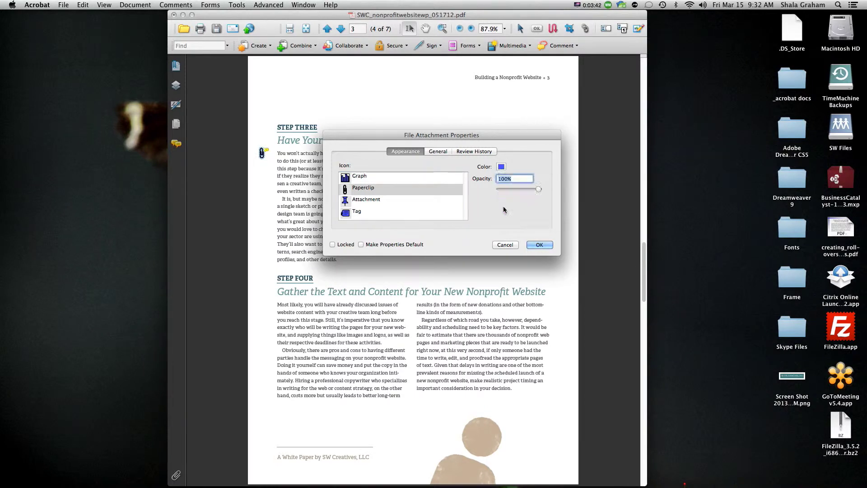
{"action": "left_click", "coordinate": [444, 154]}
{"action": "left_click", "coordinate": [440, 189]}
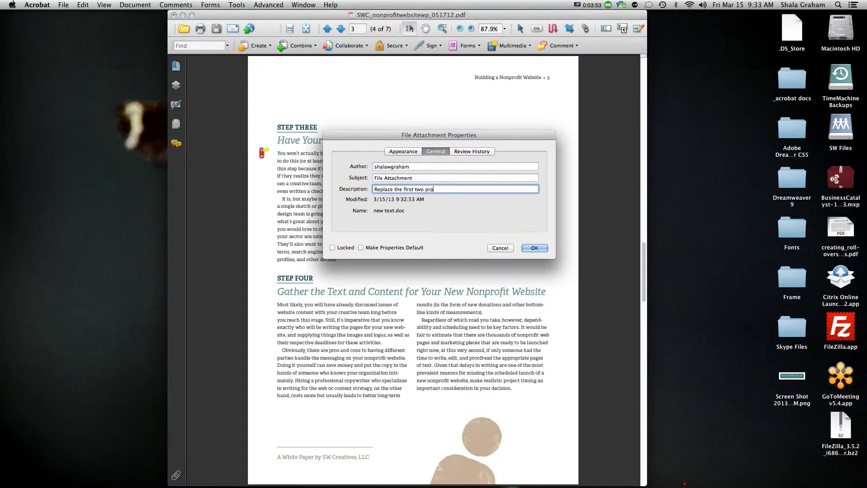
{"action": "type", "text": "hs with the attached content."}
{"action": "left_click", "coordinate": [534, 248]}
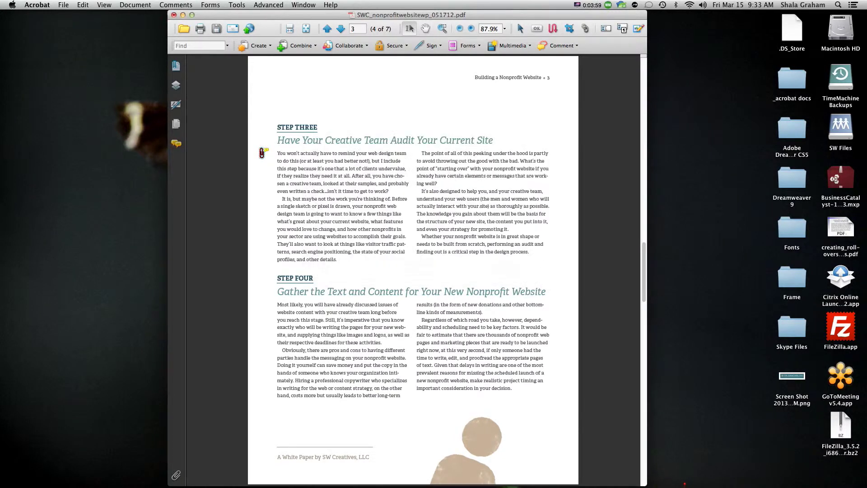
{"action": "mouse_move", "coordinate": [263, 153]}
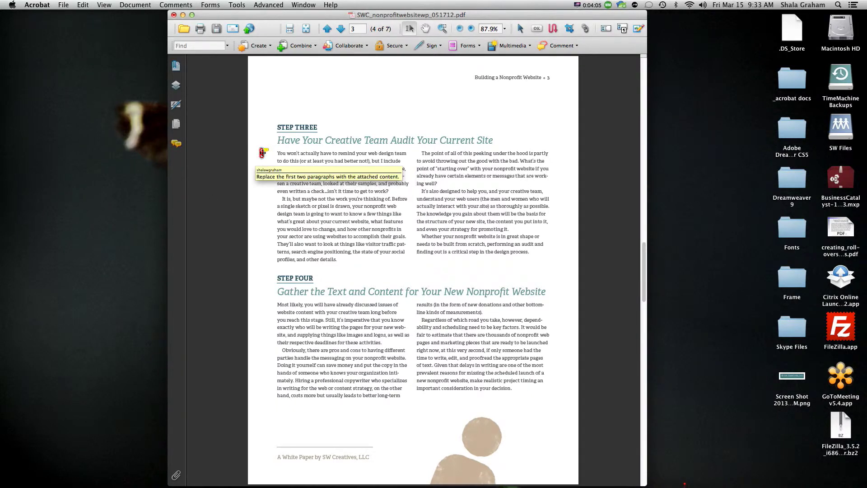
{"action": "double_click", "coordinate": [262, 153]}
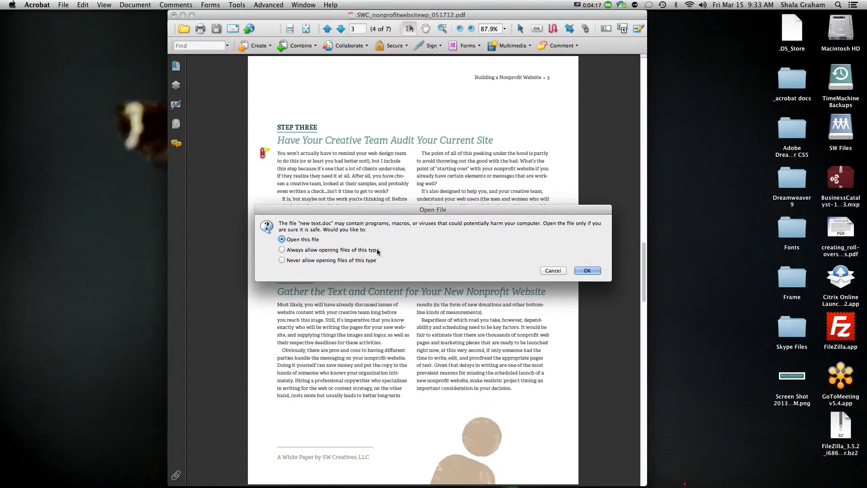
{"action": "left_click", "coordinate": [554, 270]}
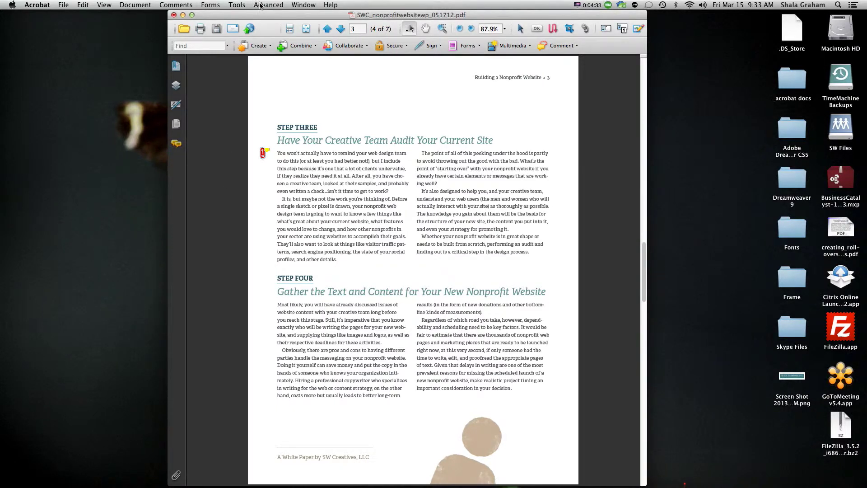
Record an audio comment and place it beside the STEP FOUR heading.
{"action": "left_click", "coordinate": [237, 4]}
{"action": "mouse_move", "coordinate": [259, 15]}
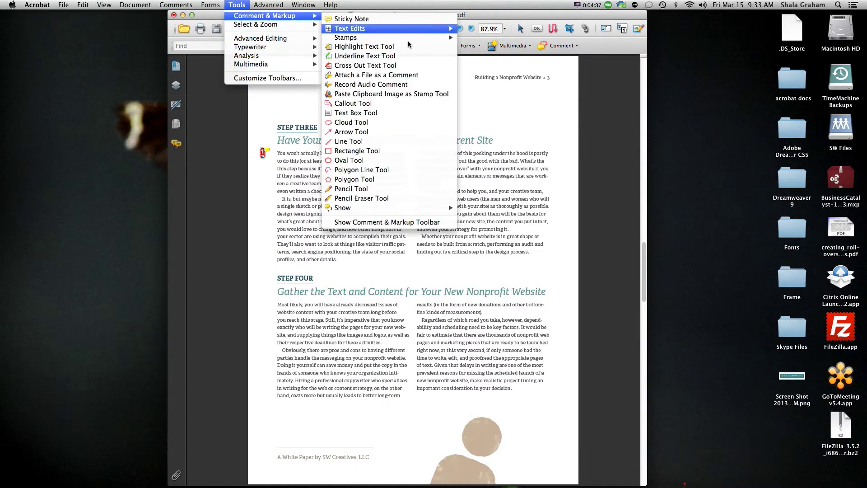
{"action": "left_click", "coordinate": [387, 86]}
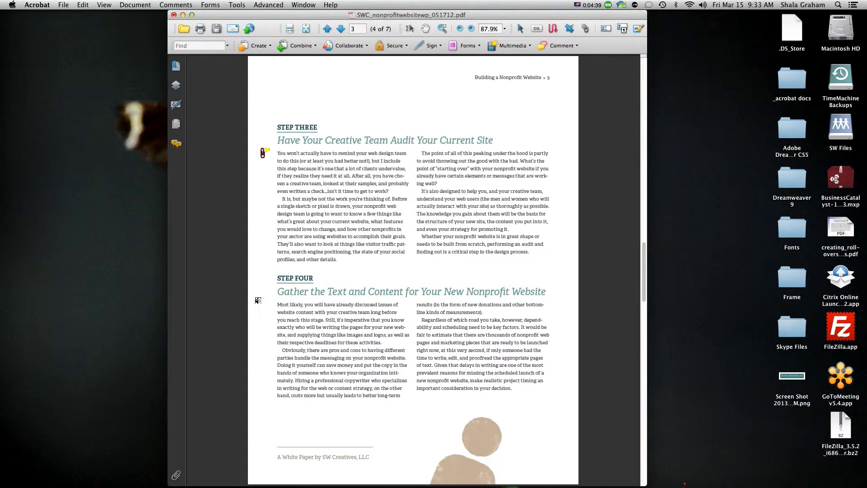
{"action": "left_click", "coordinate": [262, 303]}
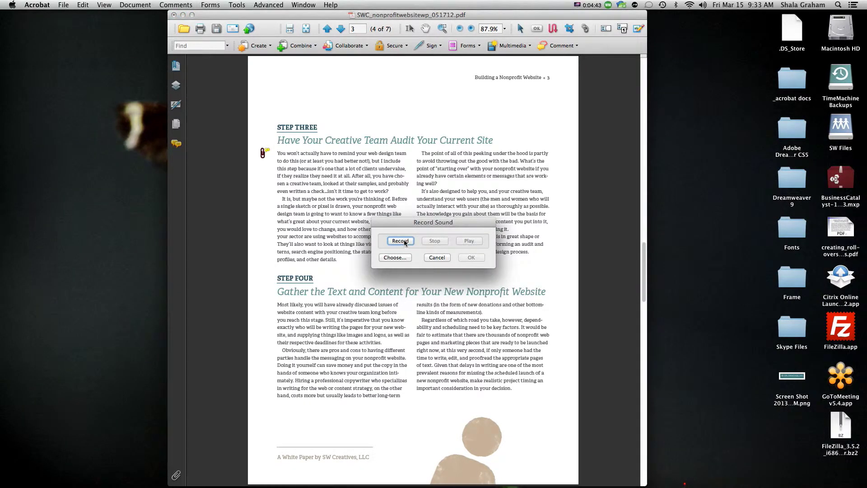
{"action": "left_click", "coordinate": [404, 240]}
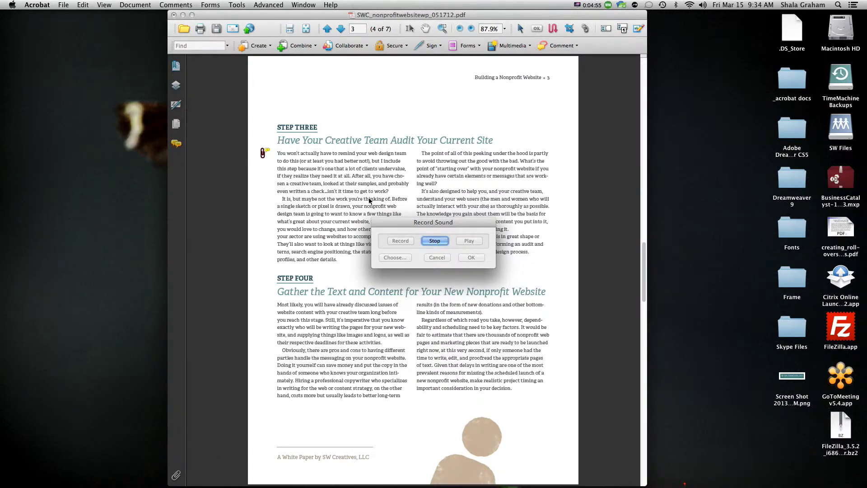
{"action": "left_click", "coordinate": [432, 242]}
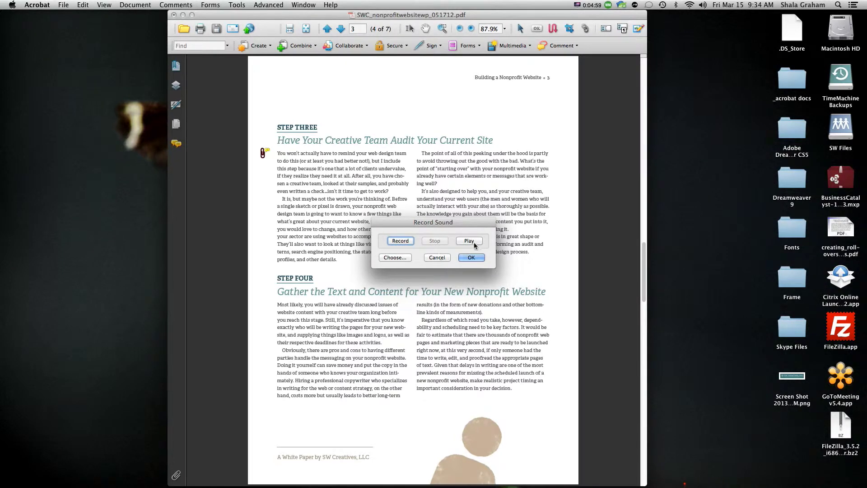
{"action": "left_click", "coordinate": [470, 258]}
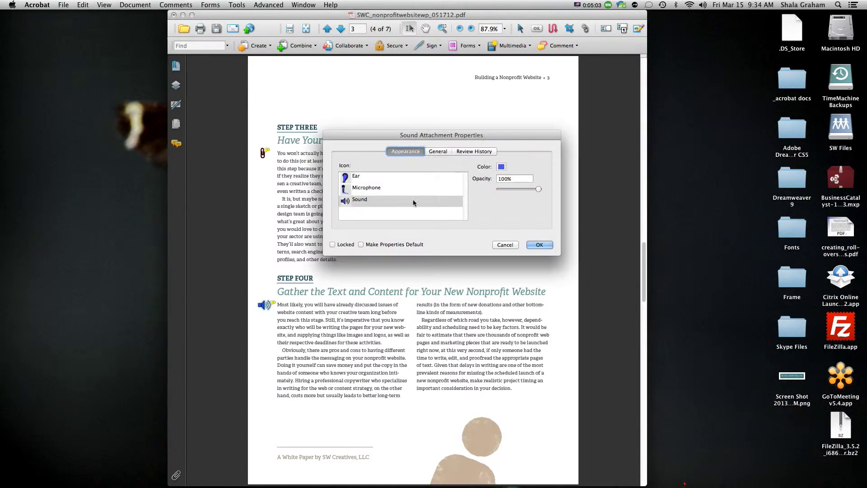
Keep the speaker icon for the sound attachment, confirm its properties, and play the clip back.
{"action": "left_click", "coordinate": [395, 177]}
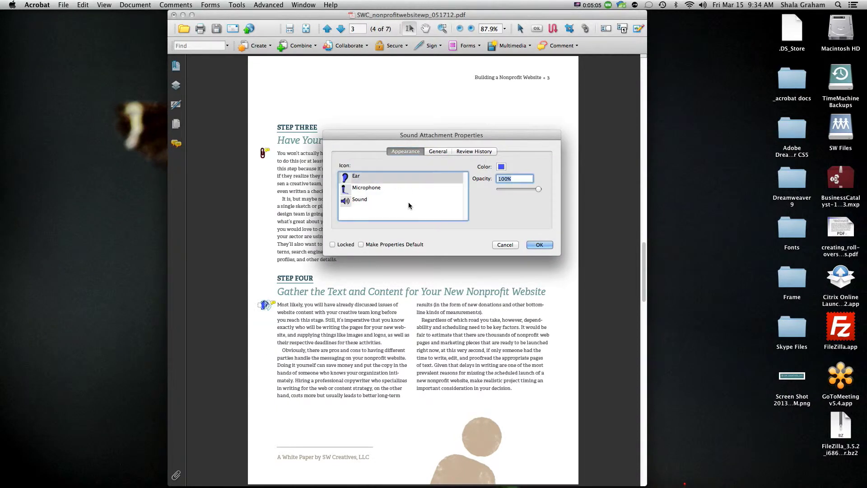
{"action": "left_click", "coordinate": [390, 189]}
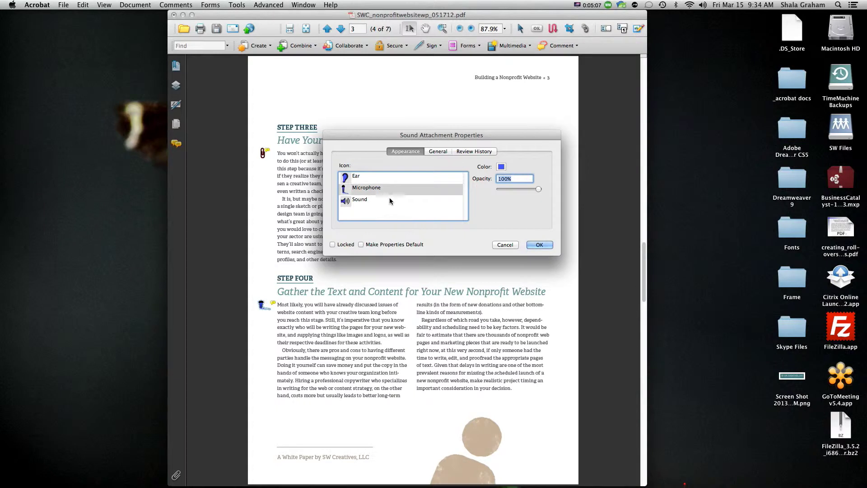
{"action": "left_click", "coordinate": [386, 201]}
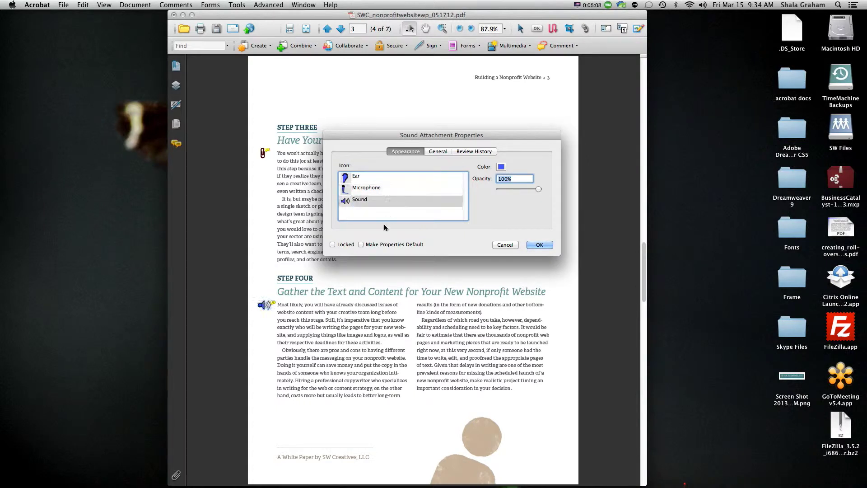
{"action": "left_click", "coordinate": [444, 152]}
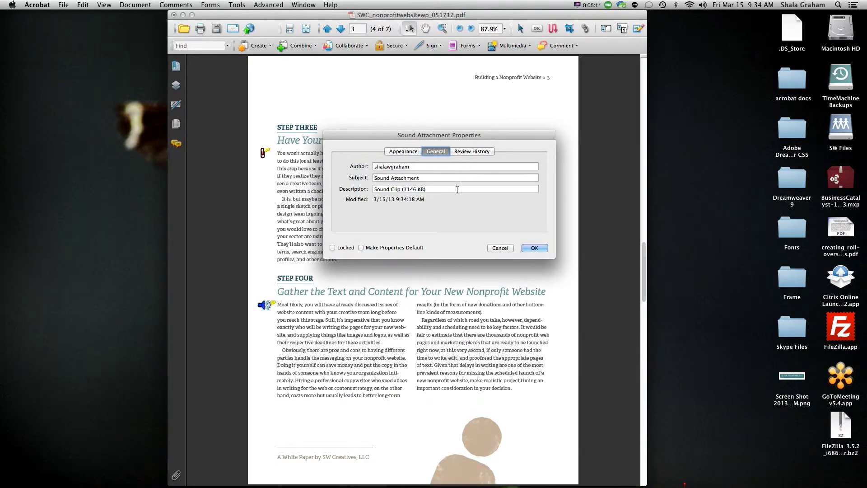
{"action": "left_click", "coordinate": [406, 152]}
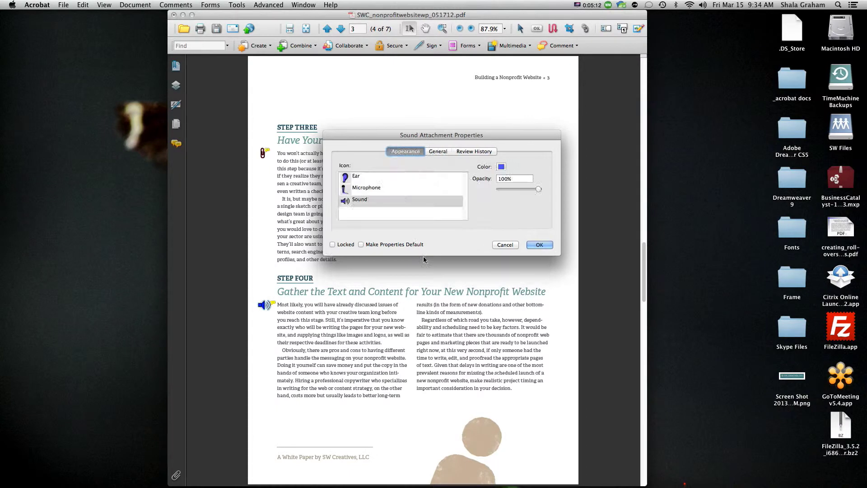
{"action": "left_click", "coordinate": [536, 245]}
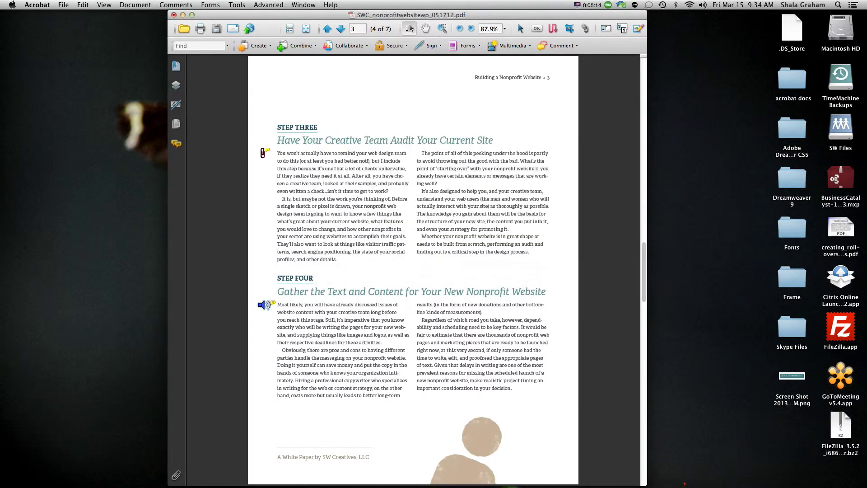
{"action": "double_click", "coordinate": [264, 305]}
Open the Comments list and step through the page 2–4 comments, ending at the file attachment comment.
{"action": "left_click", "coordinate": [177, 144]}
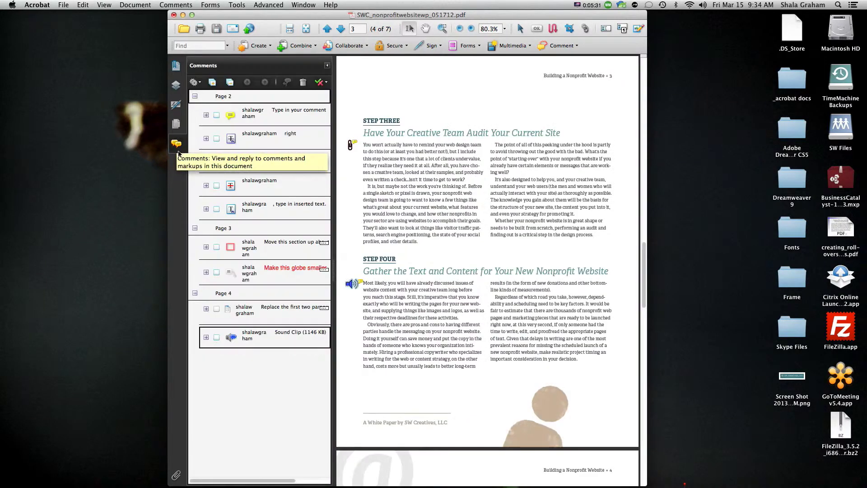
{"action": "left_click", "coordinate": [569, 46]}
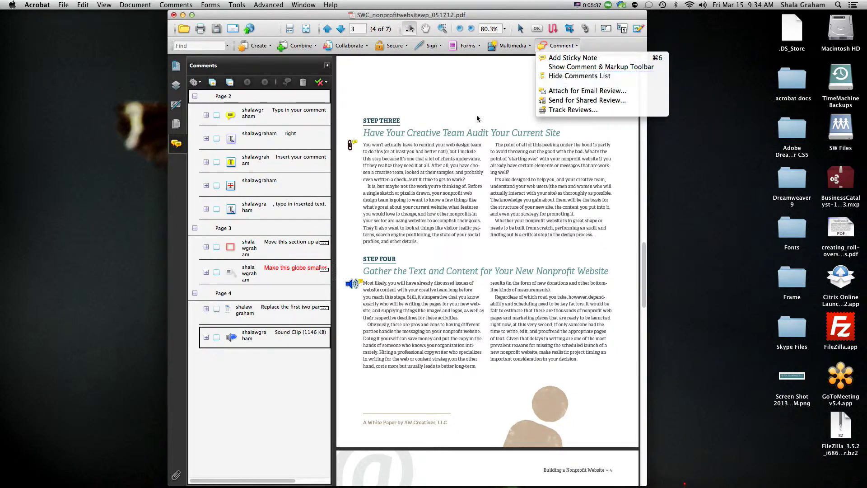
{"action": "left_click", "coordinate": [260, 385]}
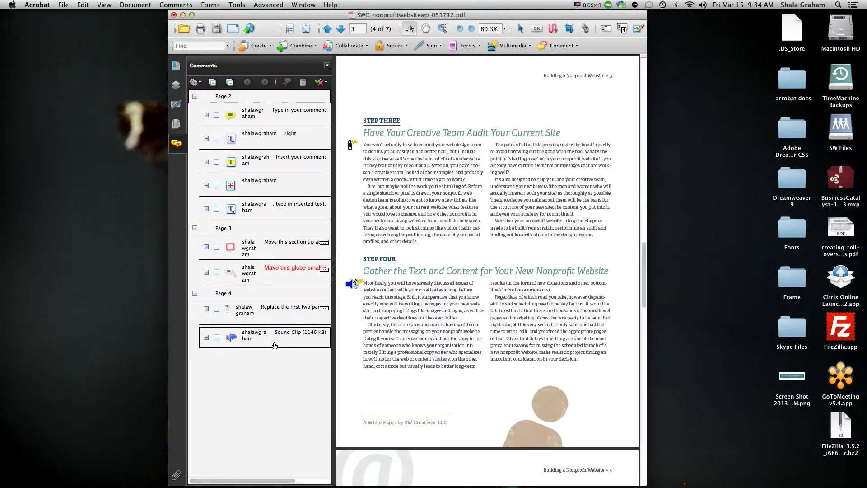
{"action": "left_click", "coordinate": [246, 112]}
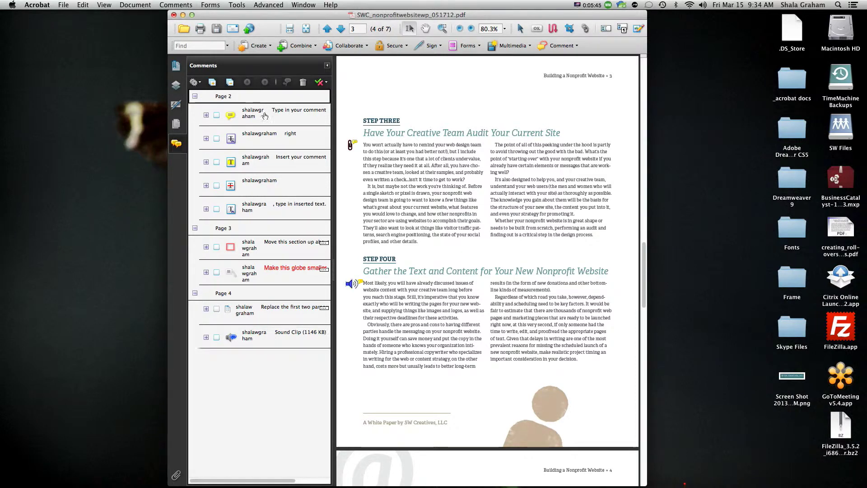
{"action": "left_click", "coordinate": [277, 142]}
{"action": "left_click", "coordinate": [283, 169]}
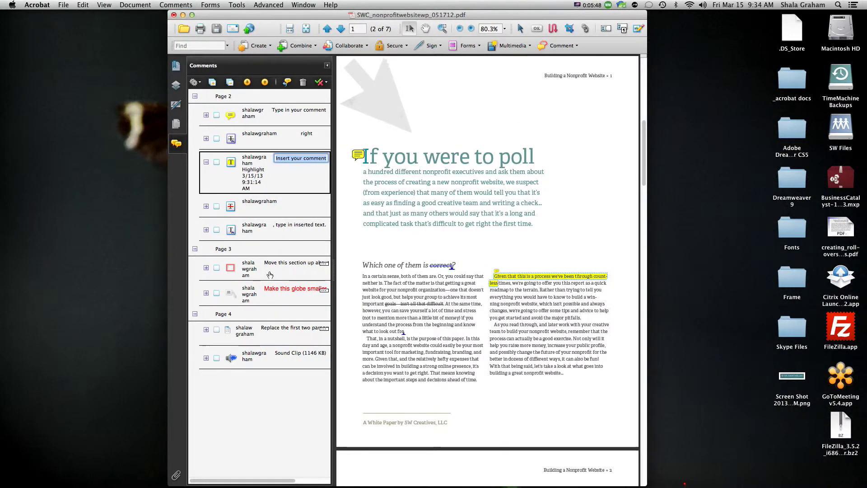
{"action": "left_click", "coordinate": [275, 269]}
{"action": "left_click", "coordinate": [272, 332]}
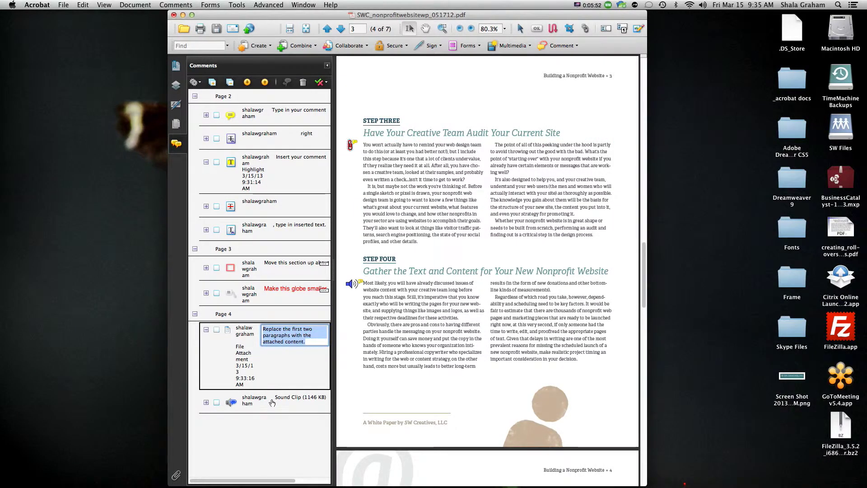
Check off the first three Page 2 comments, then jump to the highlighted right-column line on page 2.
{"action": "left_click", "coordinate": [272, 425]}
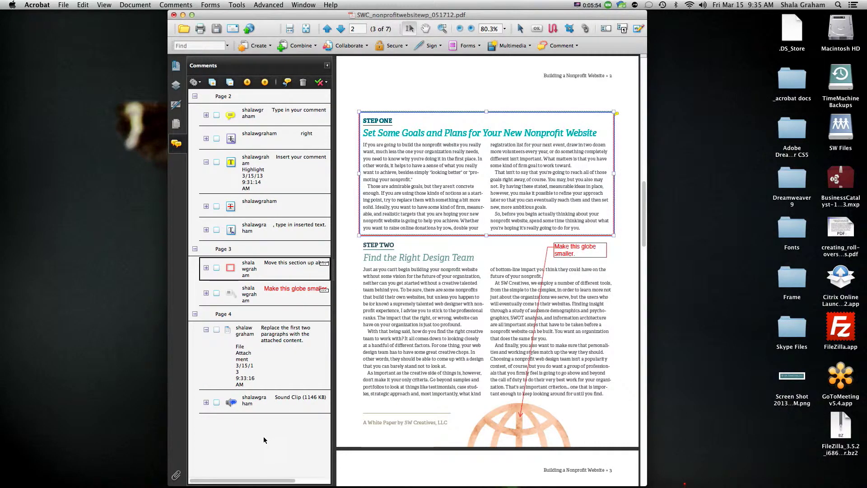
{"action": "left_click", "coordinate": [217, 115]}
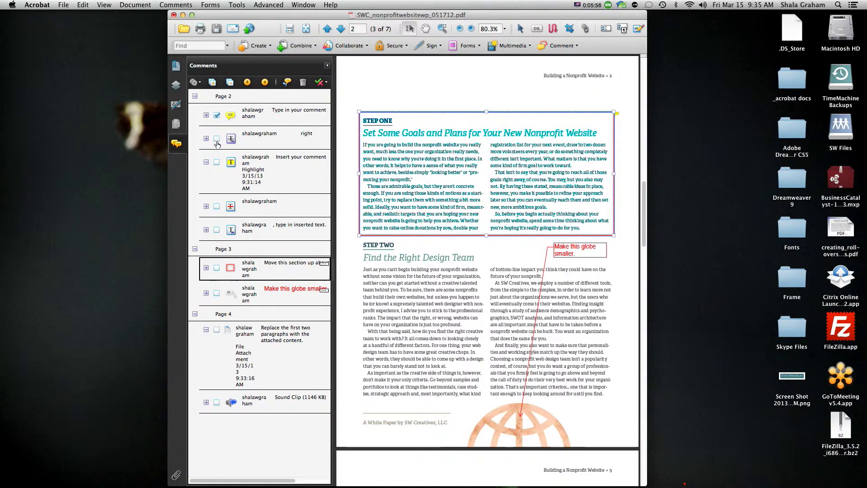
{"action": "left_click", "coordinate": [216, 139]}
{"action": "left_click", "coordinate": [217, 162]}
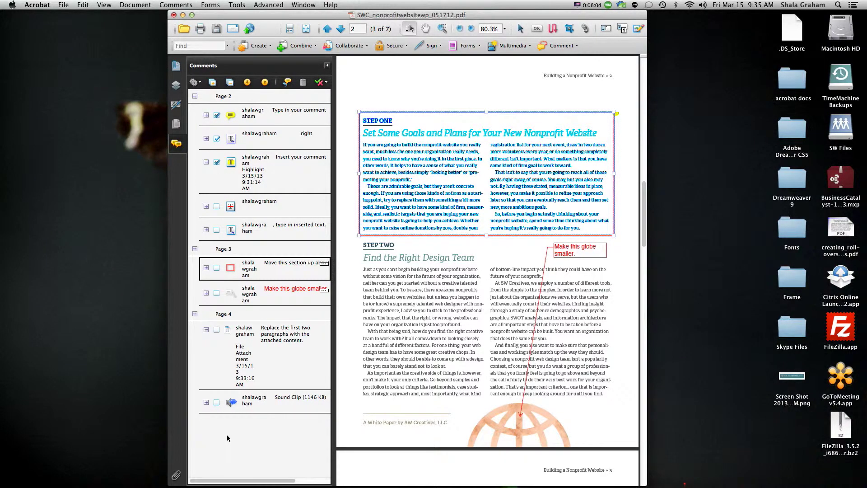
{"action": "left_click", "coordinate": [295, 175]}
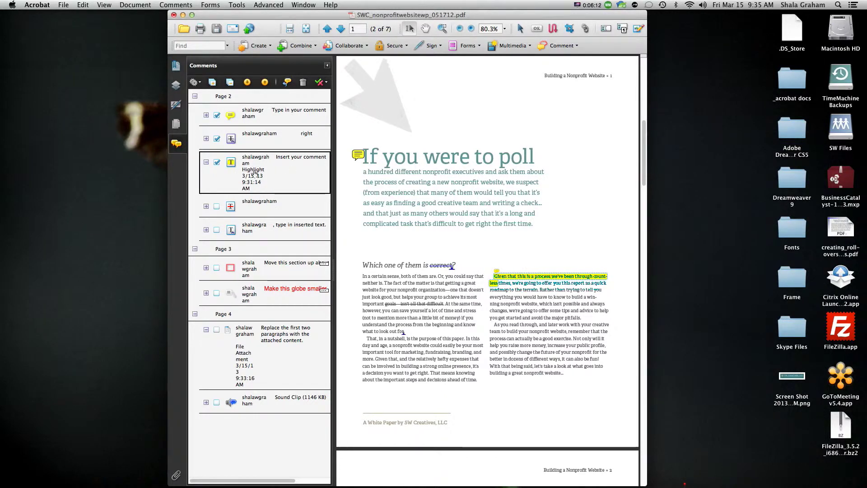
Reply to the 'Insert your comment' highlight with 'I'm not really clear on this change. Please advise.'.
{"action": "left_click", "coordinate": [287, 83]}
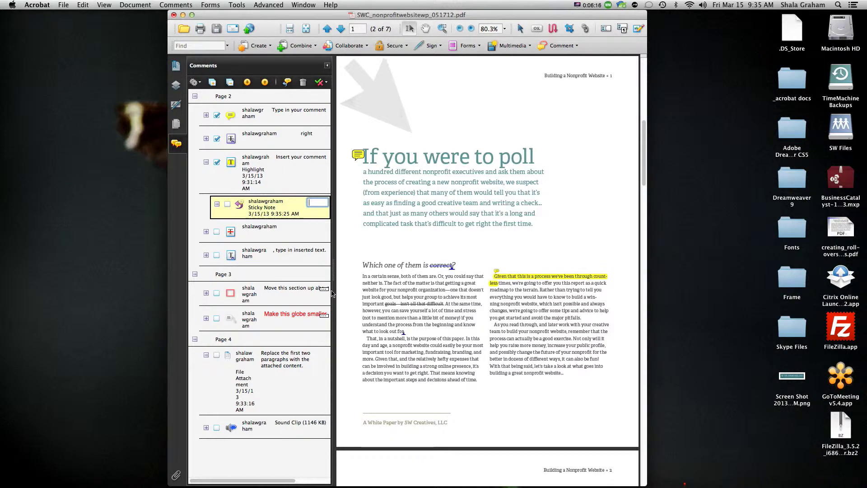
{"action": "key", "text": "Return"}
{"action": "key", "text": "BackSpace"}
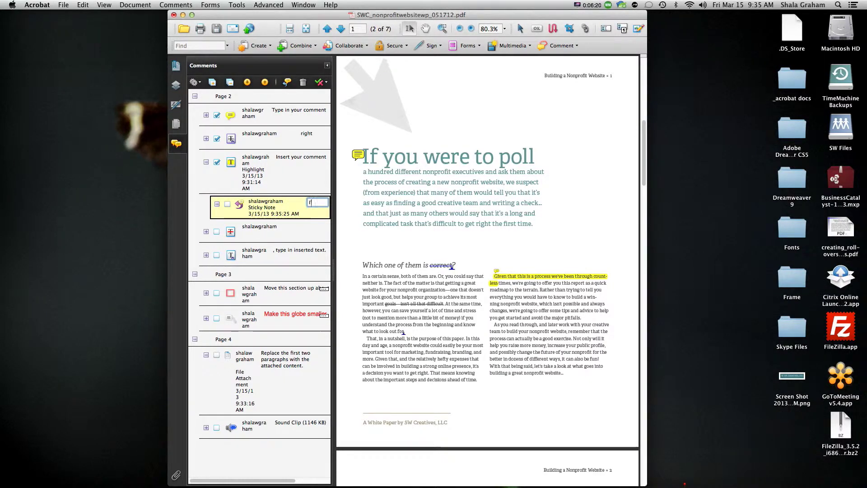
{"action": "type", "text": "I'm not really cl"}
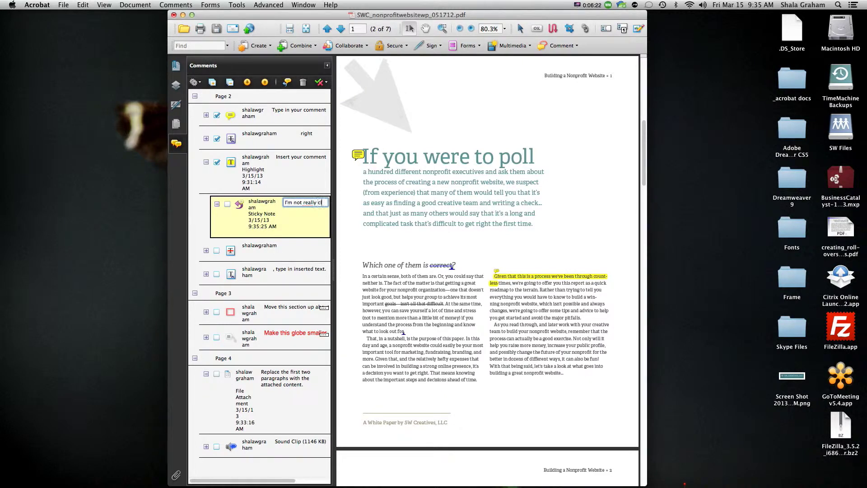
{"action": "type", "text": "ear on this "}
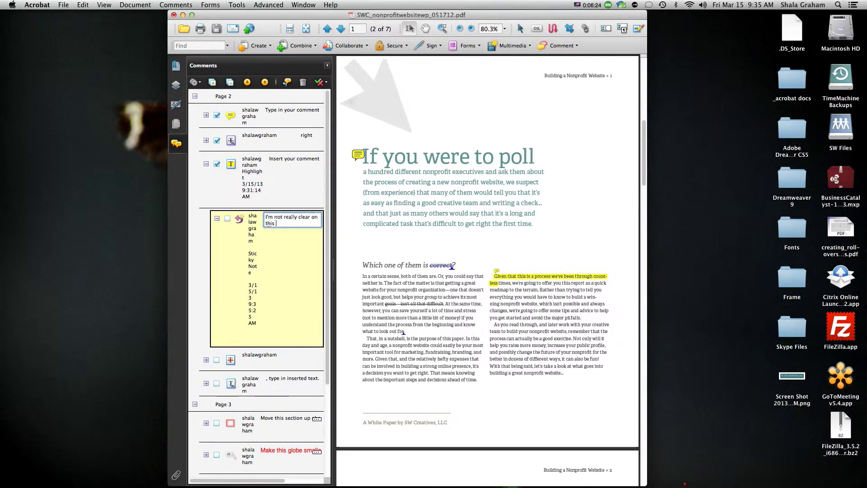
{"action": "type", "text": "change. Pleas"}
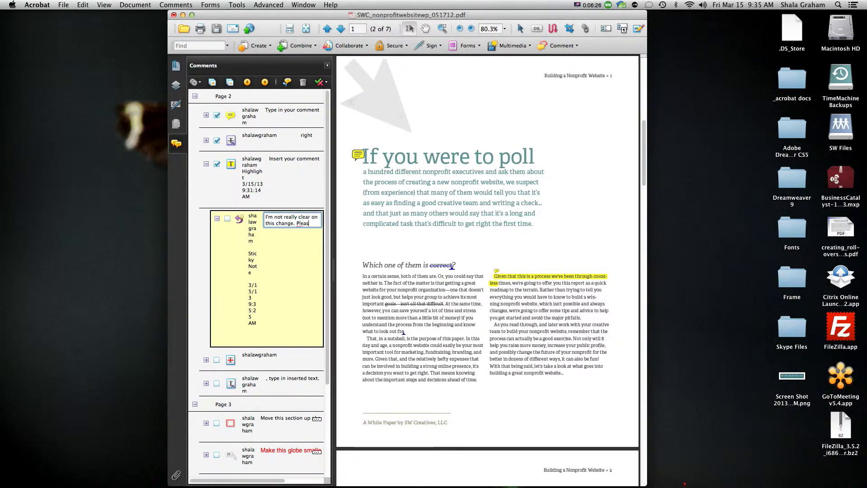
{"action": "type", "text": "e advise."}
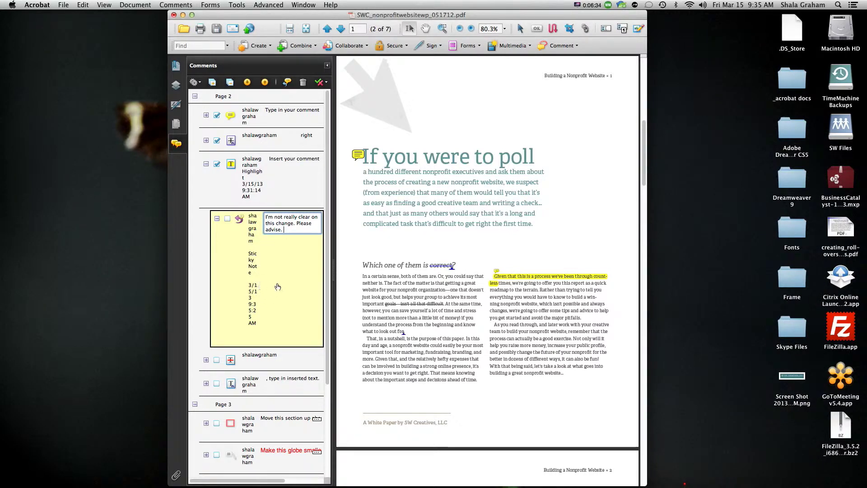
Commit the highlight reply by selecting the next comment row in the Comments list.
{"action": "left_click", "coordinate": [289, 363]}
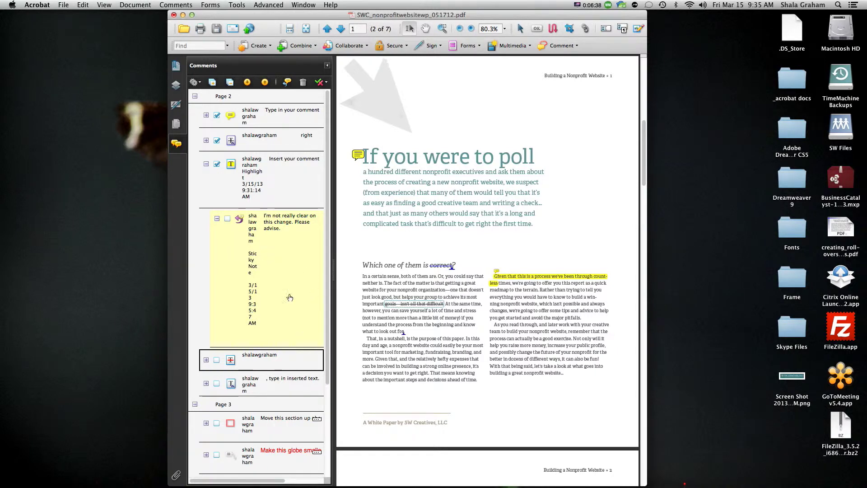